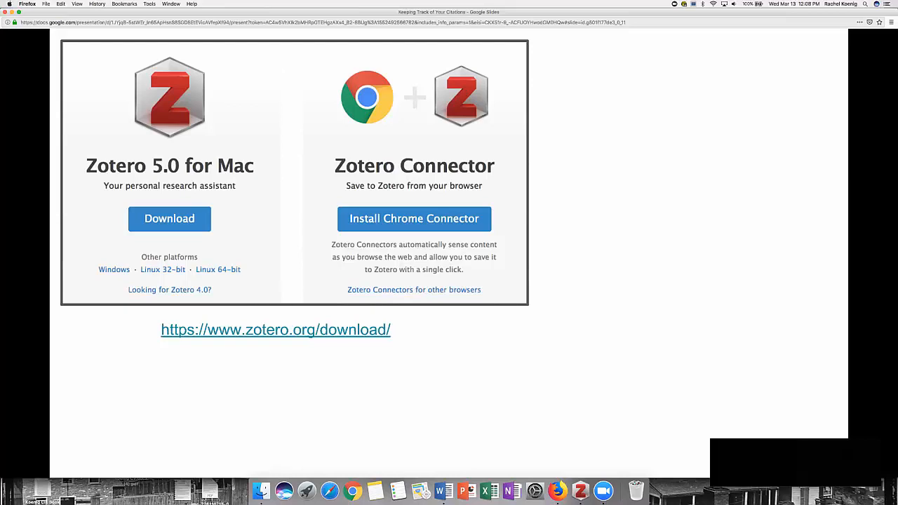
Step: Show the Zotero and Mendeley download information on the slide and end the slideshow
key(Right)
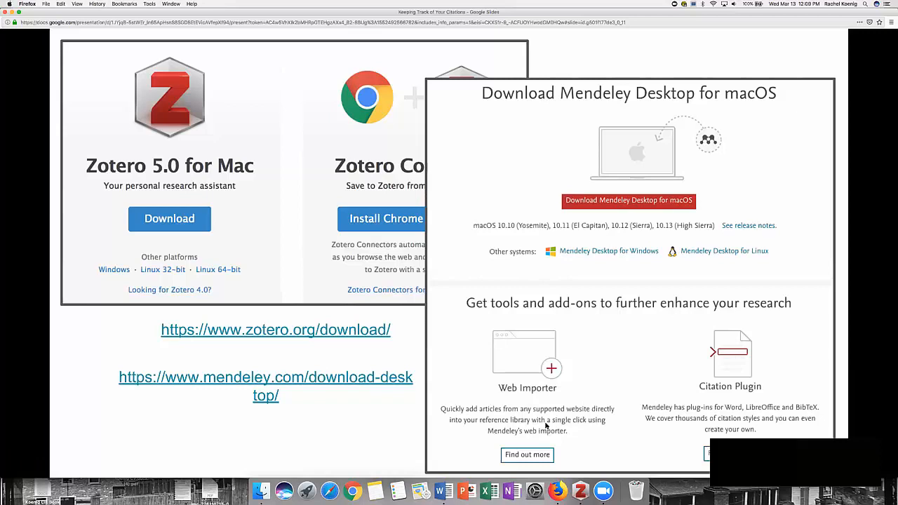
key(Left)
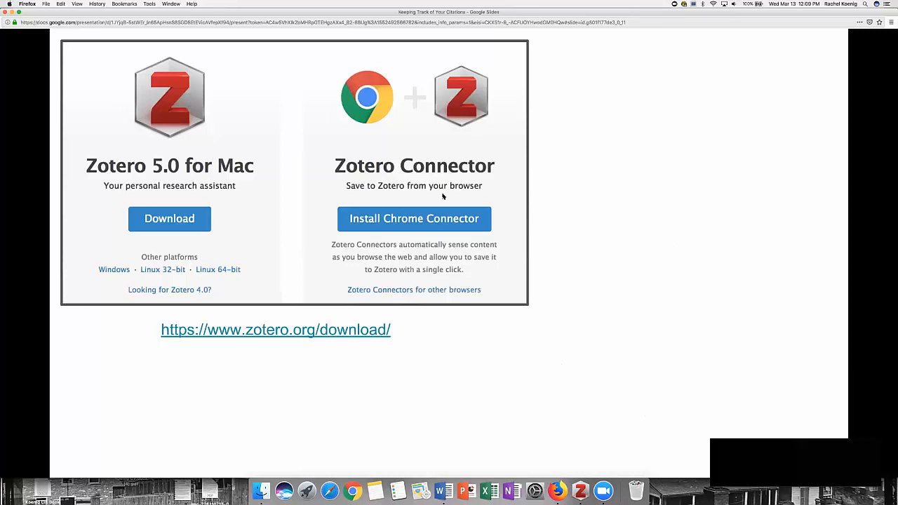
key(Right)
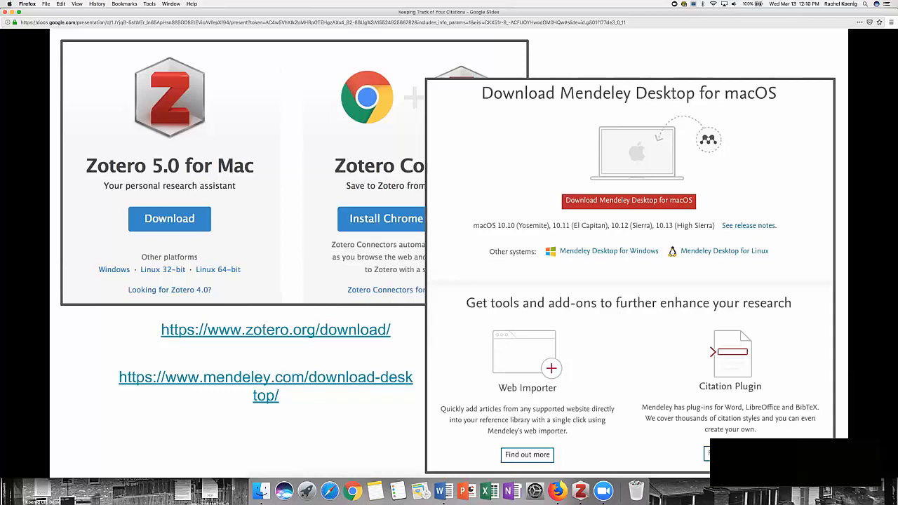
key(Escape)
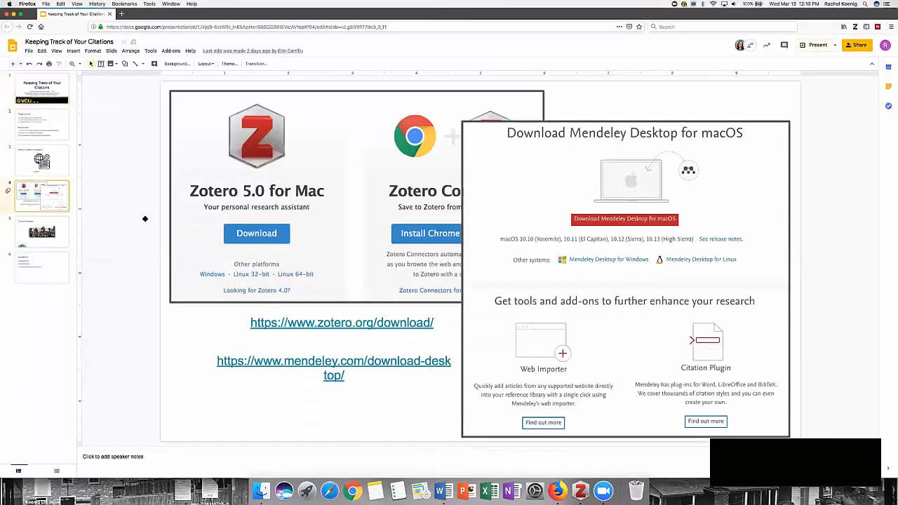
Step: Open a new browser tab, then switch to Zotero with its library in an enlarged window
click(122, 14)
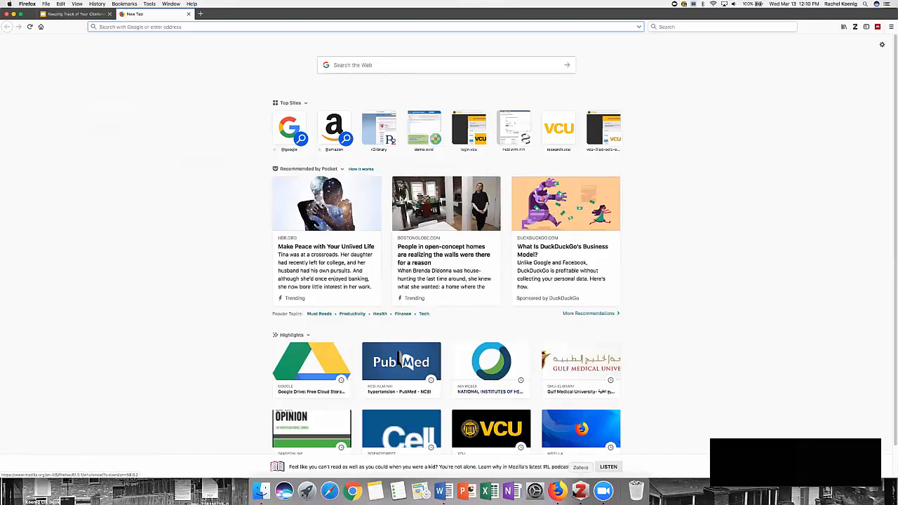
click(579, 491)
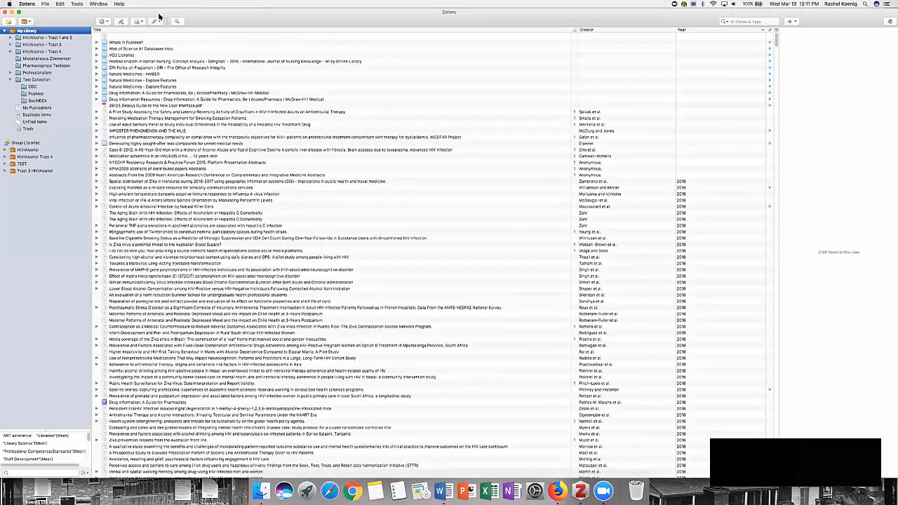
double_click(180, 15)
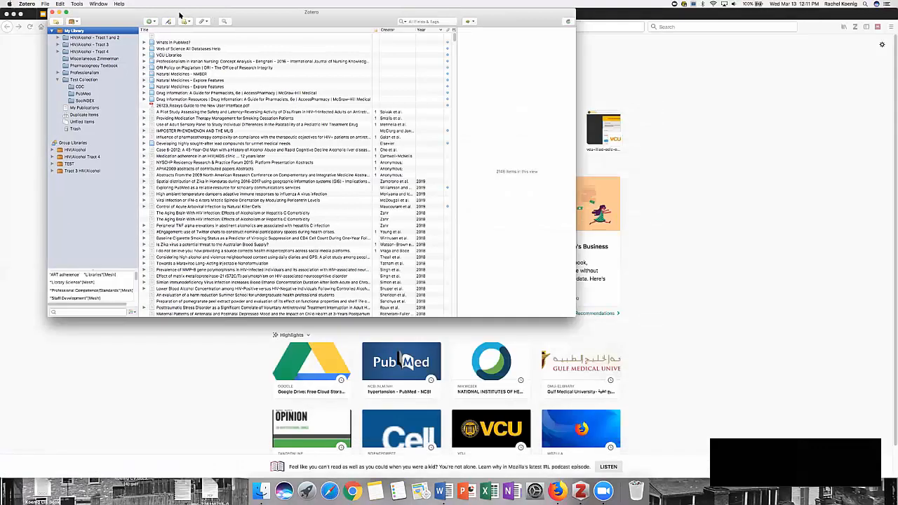
double_click(179, 15)
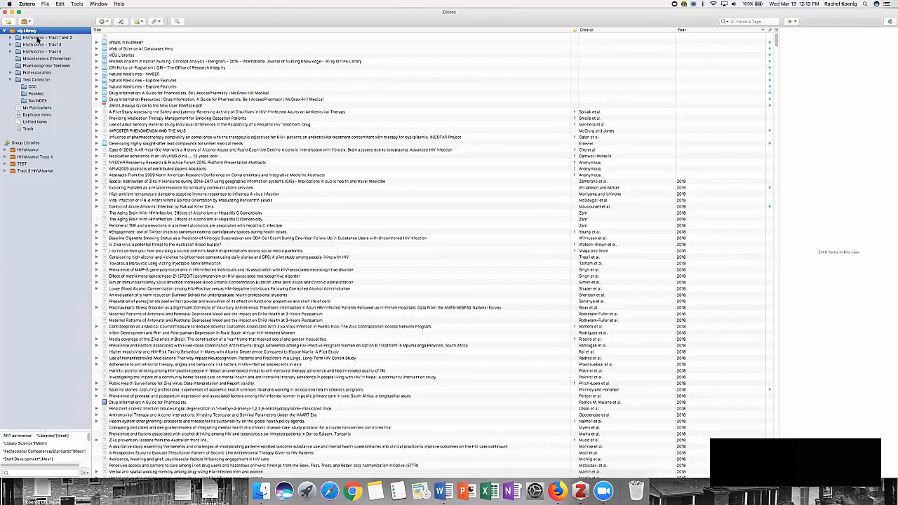
Step: Create a new collection named Test in My Library
click(9, 23)
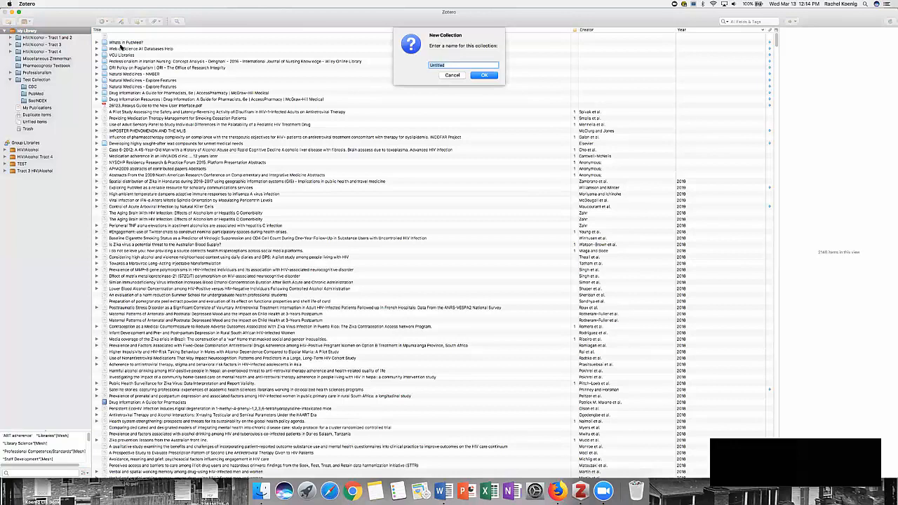
text(Test)
click(483, 75)
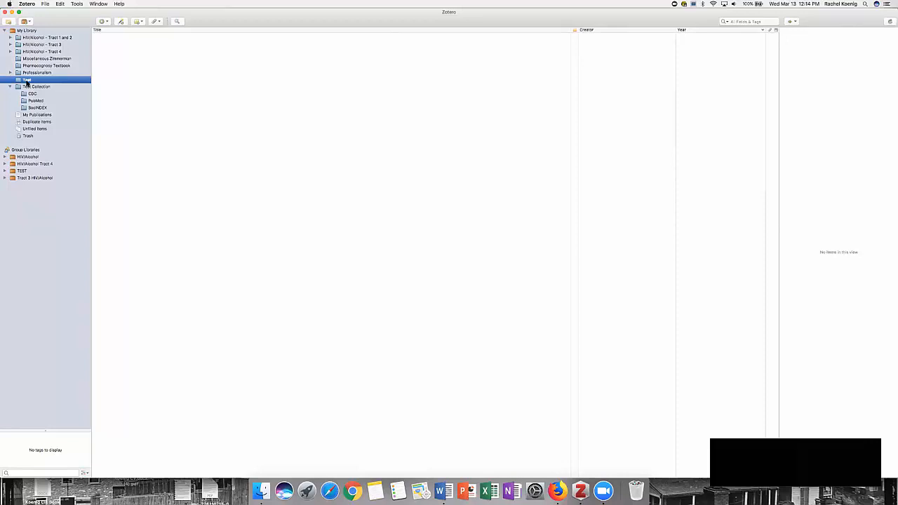
Step: Create a subcollection named subcoll inside the Test collection
right_click(28, 80)
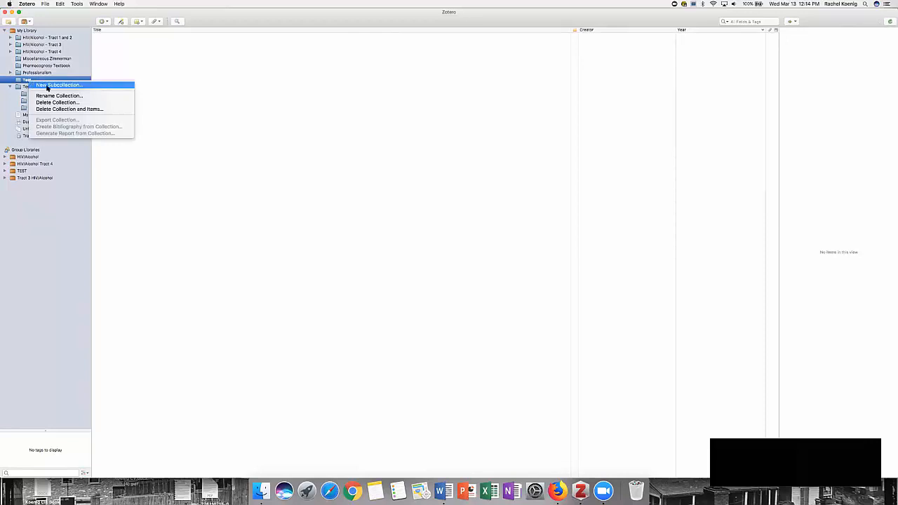
click(47, 85)
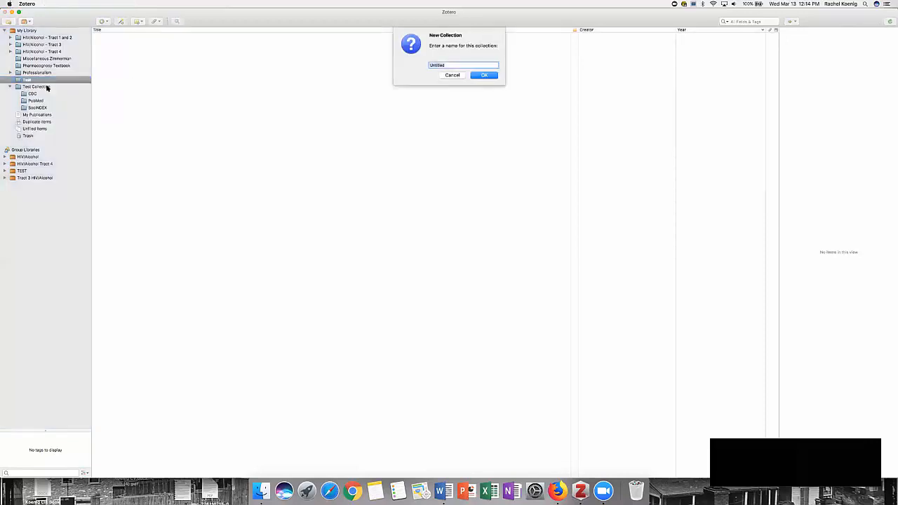
text(subcol)
click(472, 76)
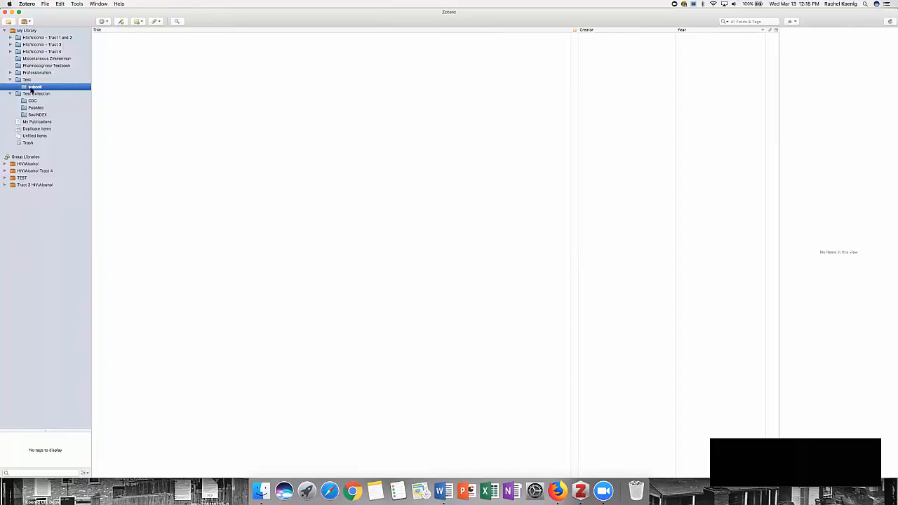
Step: View Test Collection and its CDC subcollection, ending with the PubMed subcollection selected
click(30, 94)
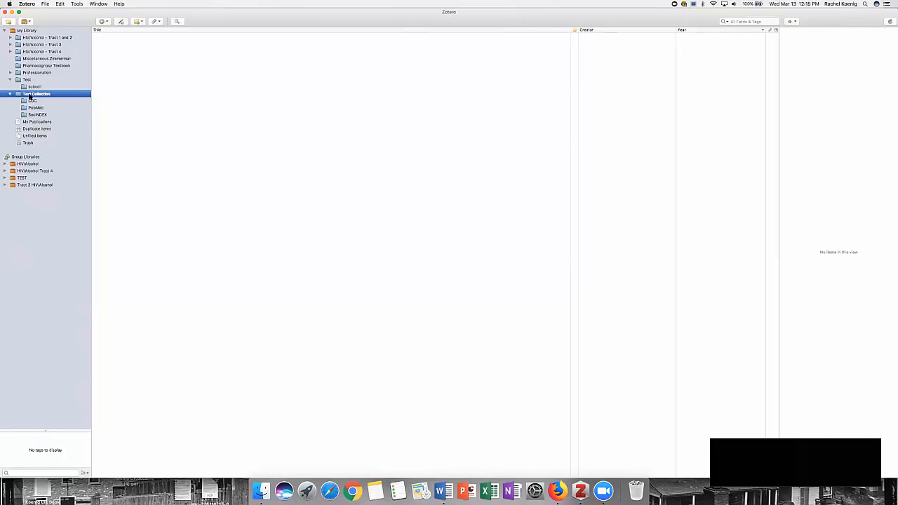
click(33, 103)
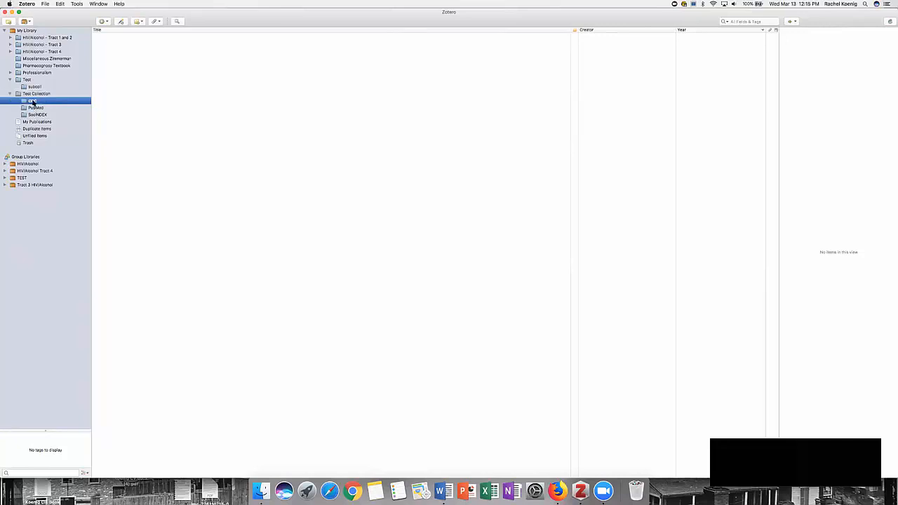
click(35, 109)
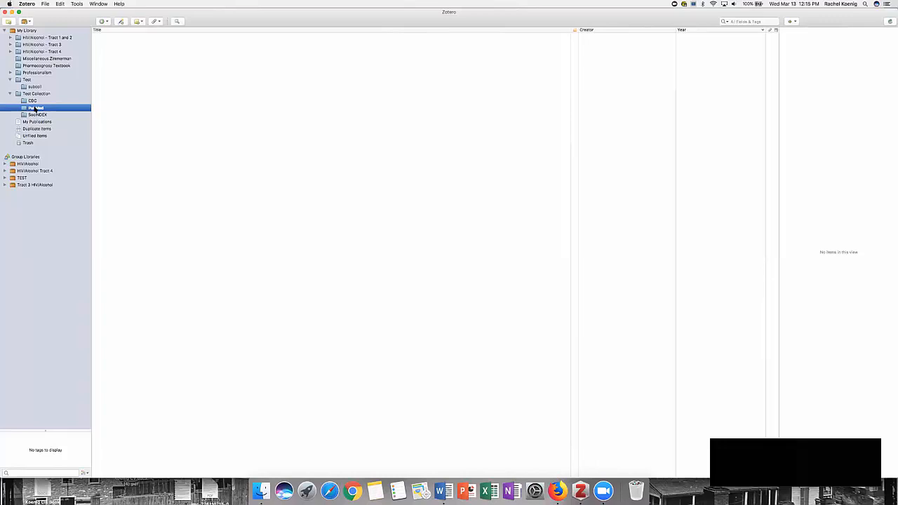
Step: Switch to Firefox and open cdc.gov in the empty tab
click(558, 489)
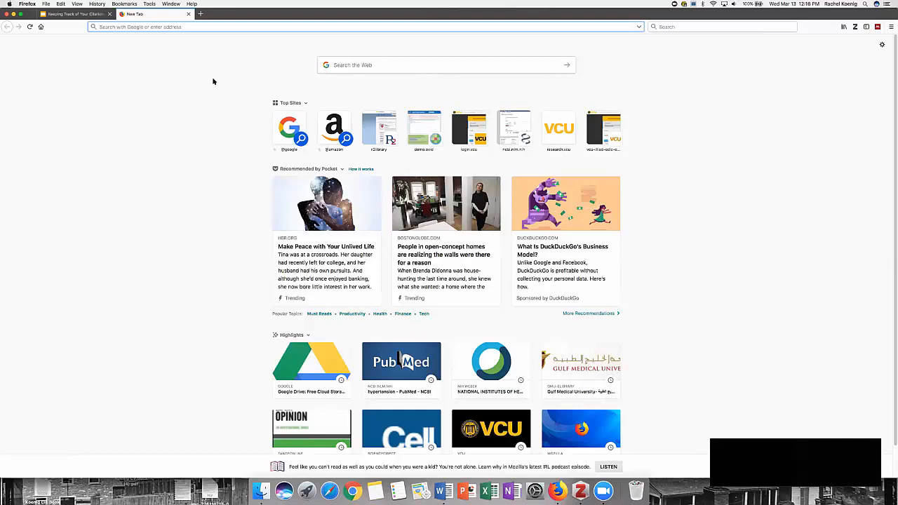
text(cdc.gov)
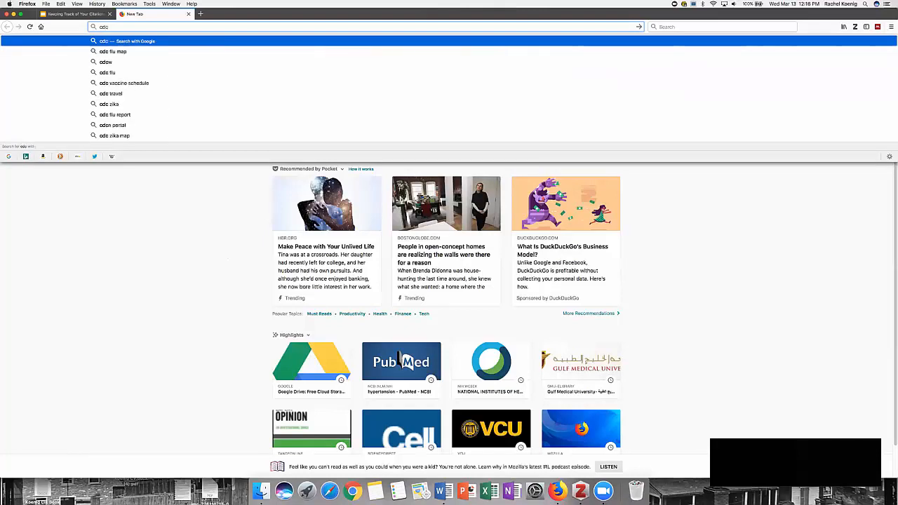
key(Return)
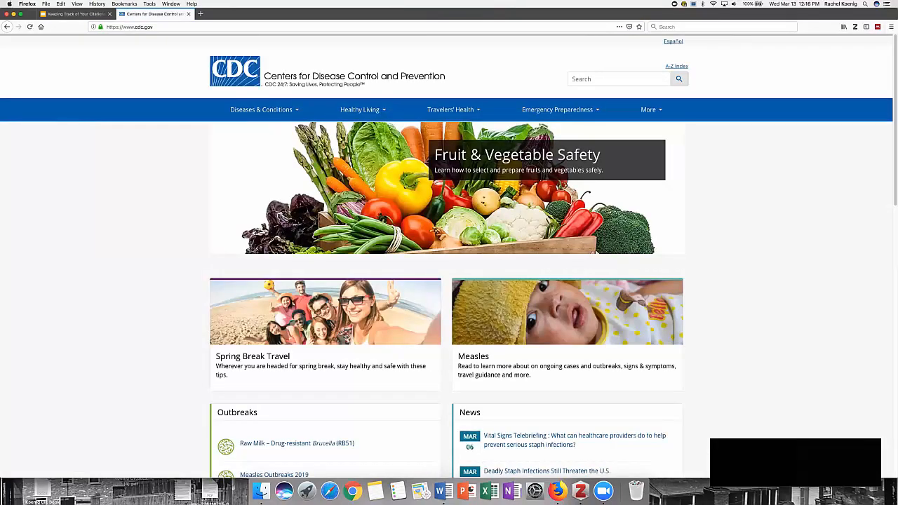
Step: Find Zika Virus Infection under Z in the CDC's Diseases & Conditions index and open the Overview page in About Zika
click(289, 113)
click(281, 289)
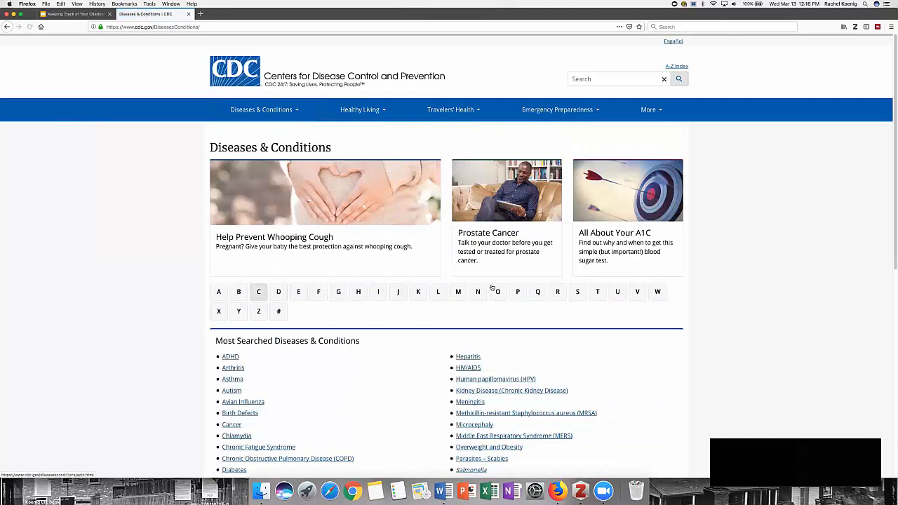
click(258, 312)
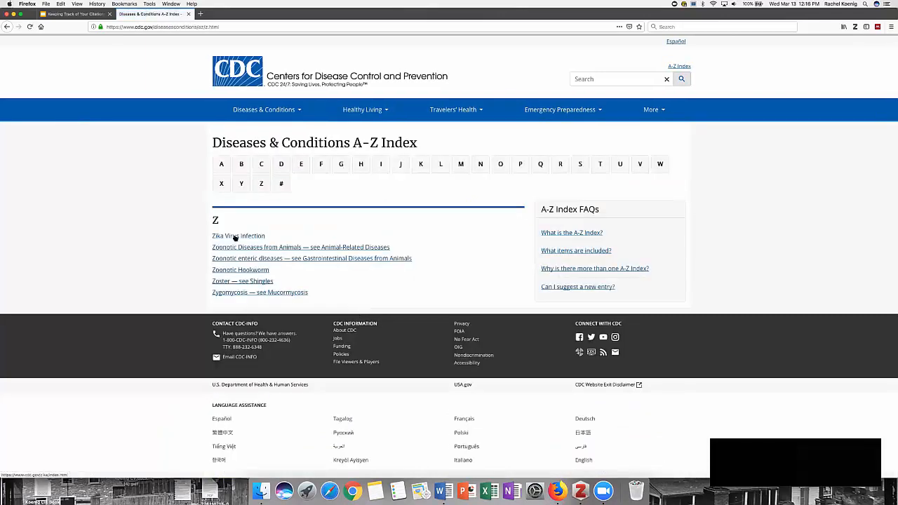
click(235, 238)
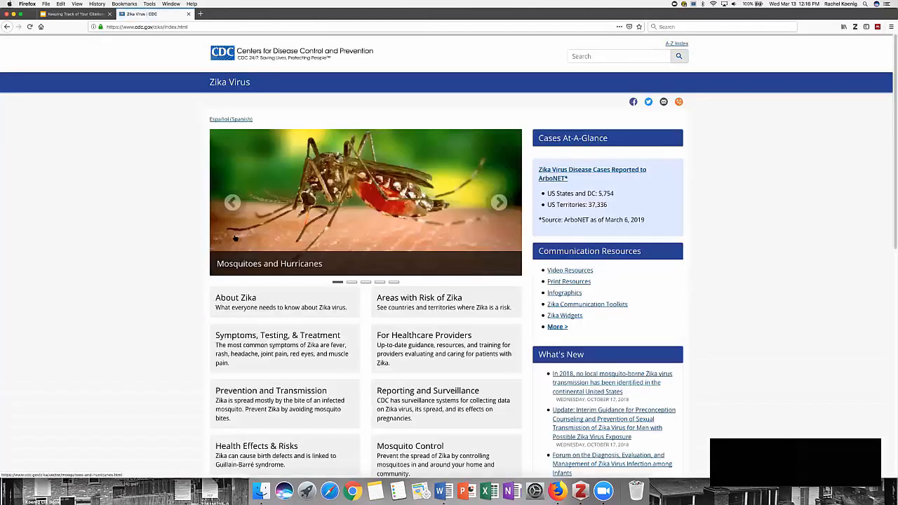
click(236, 300)
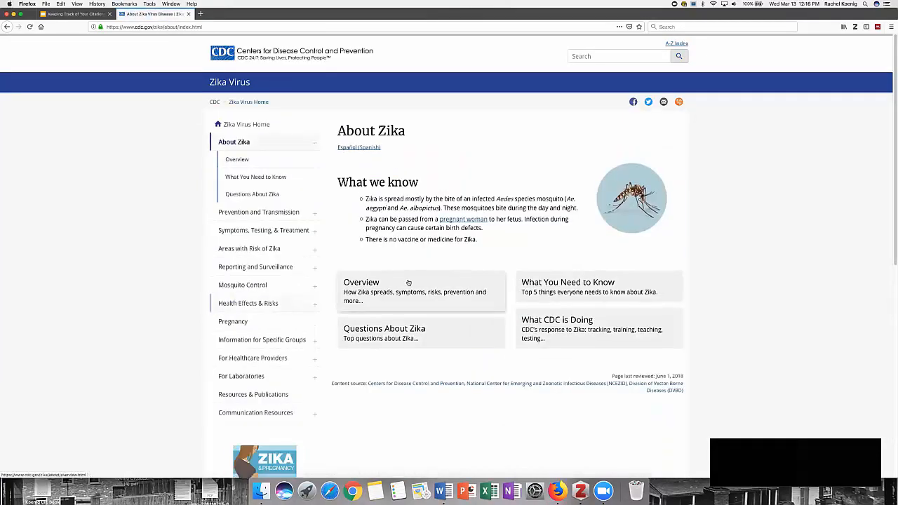
click(369, 283)
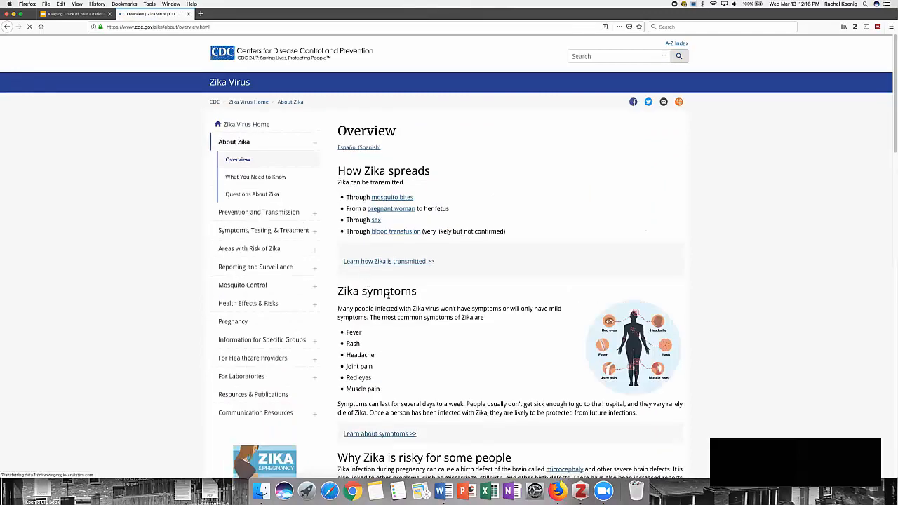
Step: Look through the Zika Overview page, activate the Zotero Connector on it and dismiss the connector's installation notice
scroll(420, 327, down, 20)
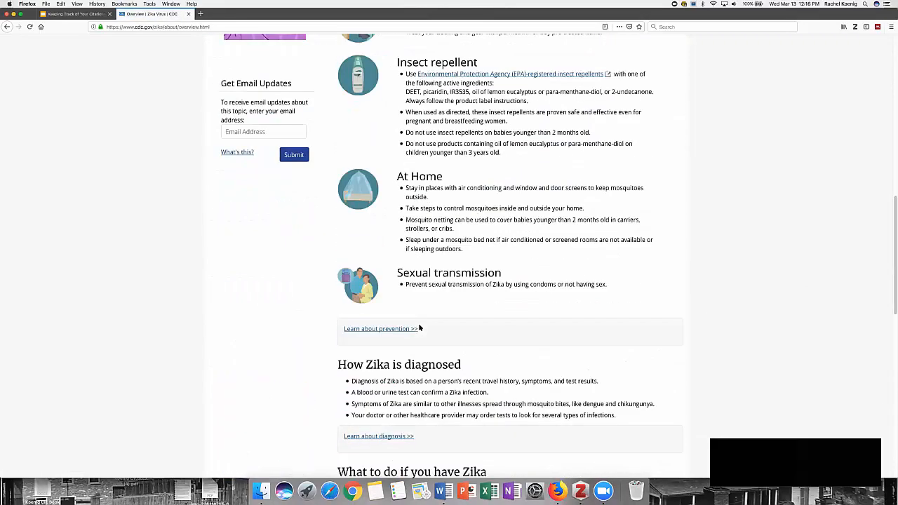
scroll(420, 325, down, 3)
scroll(420, 325, up, 12)
scroll(419, 325, up, 10)
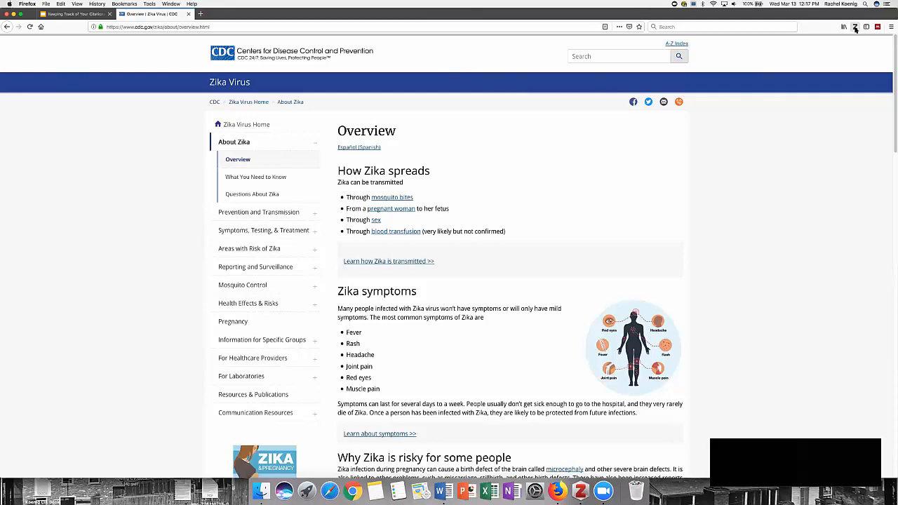
click(855, 27)
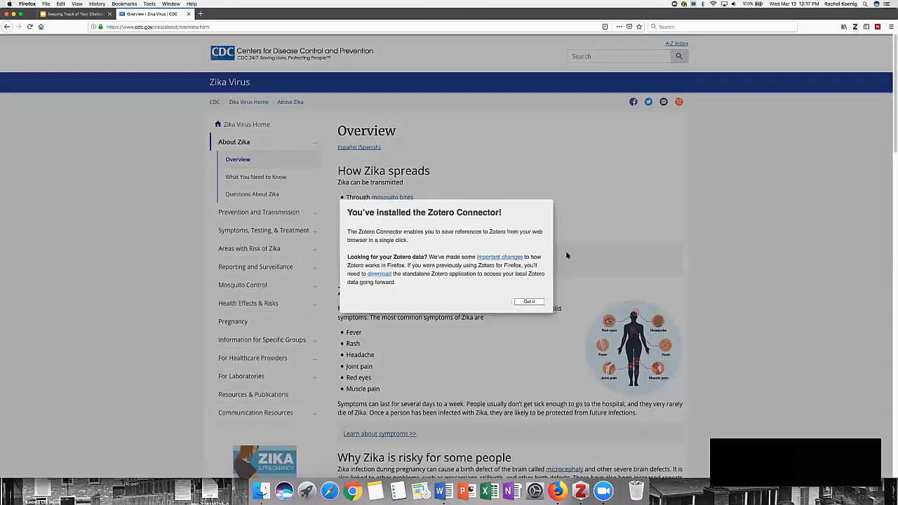
click(531, 303)
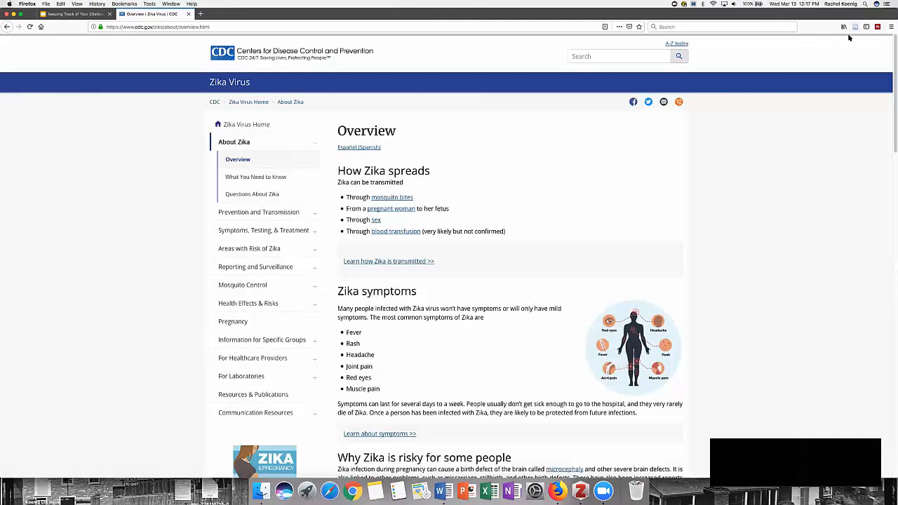
click(890, 27)
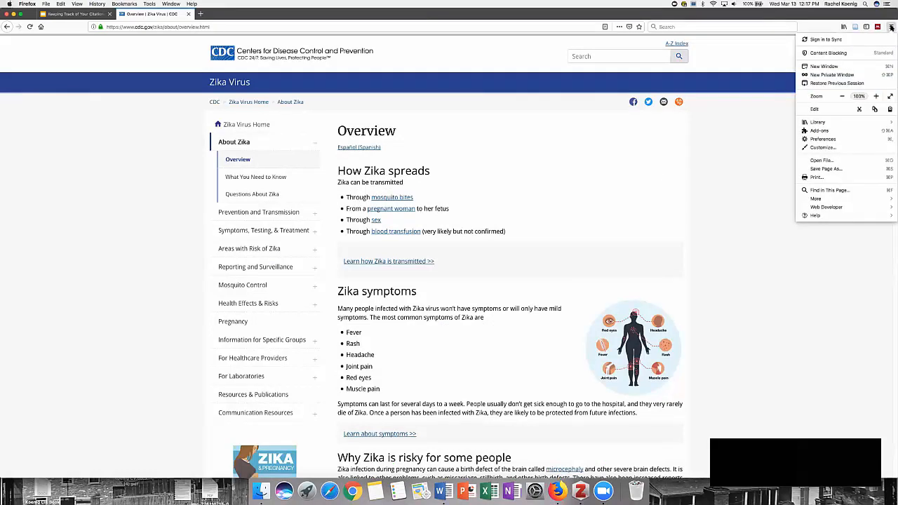
click(890, 27)
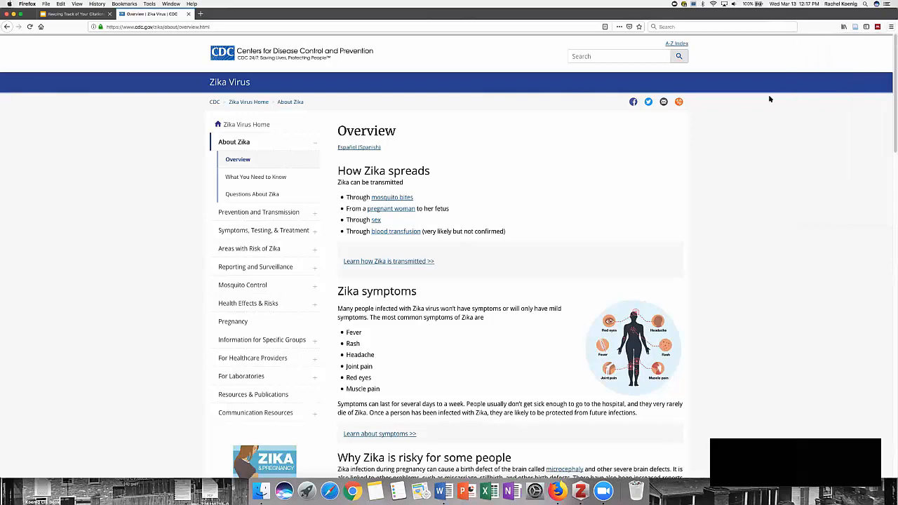
scroll(767, 101, down, 1)
scroll(767, 104, down, 8)
scroll(767, 104, up, 9)
Step: Save the Zika Overview page to Zotero with the connector, choosing CDC as the destination collection
click(854, 28)
click(855, 27)
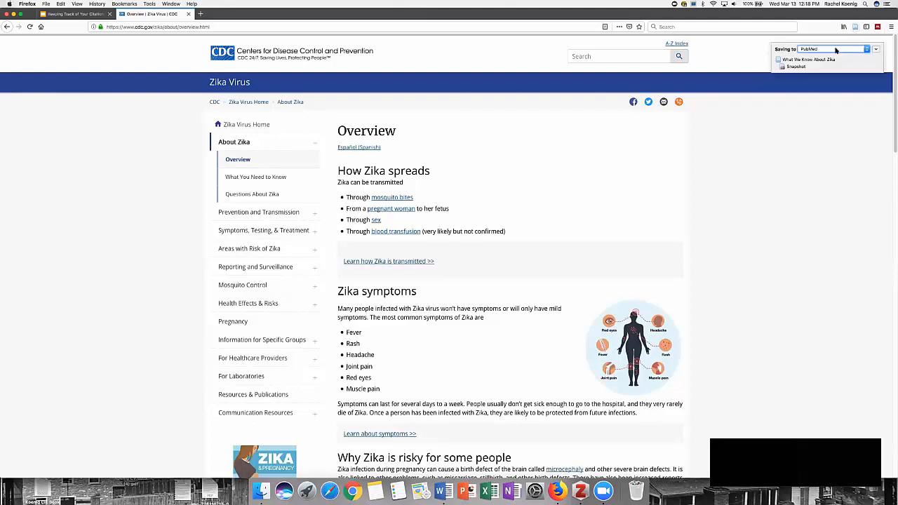
click(837, 51)
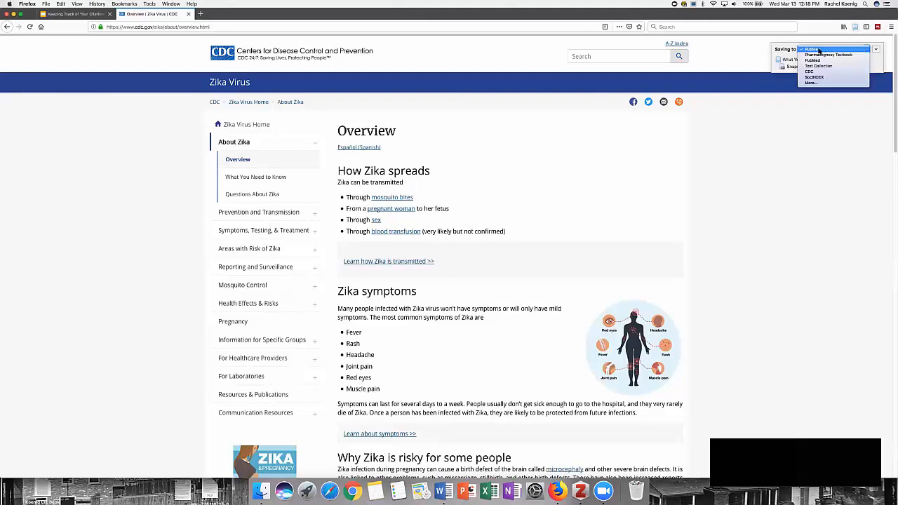
click(810, 71)
click(855, 28)
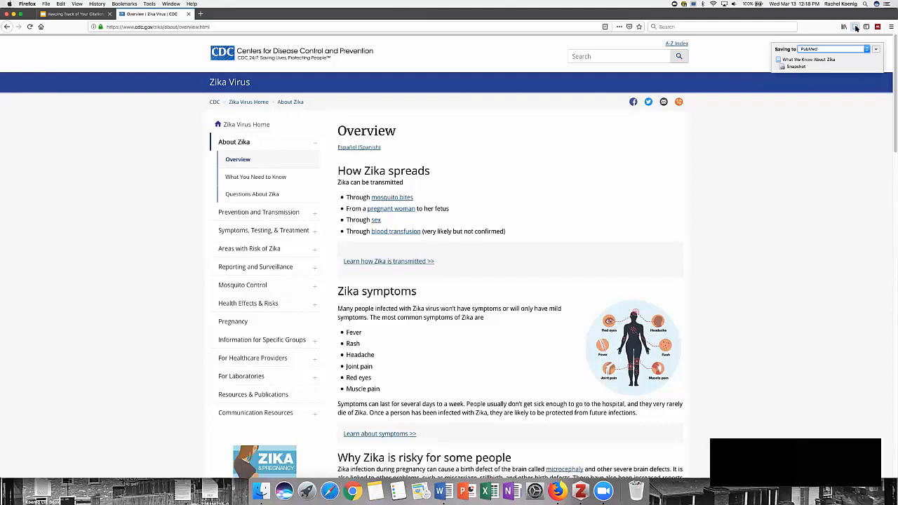
click(818, 50)
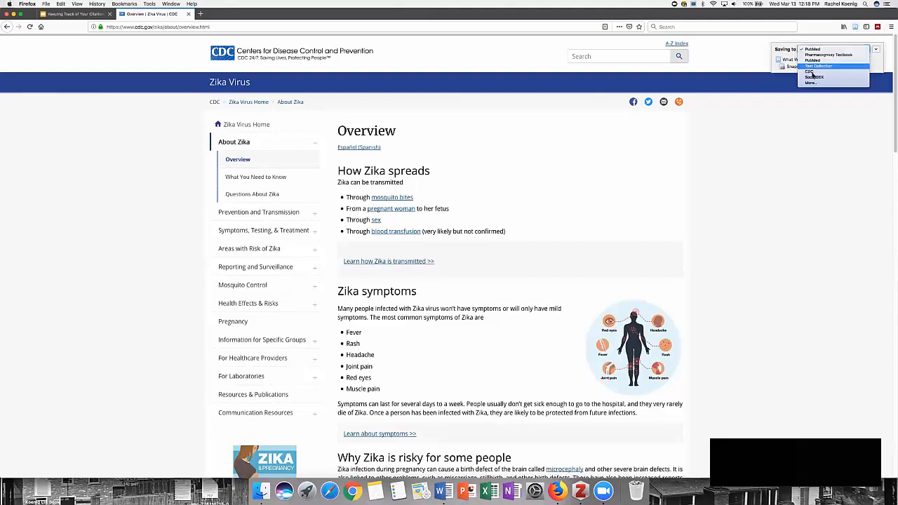
click(812, 74)
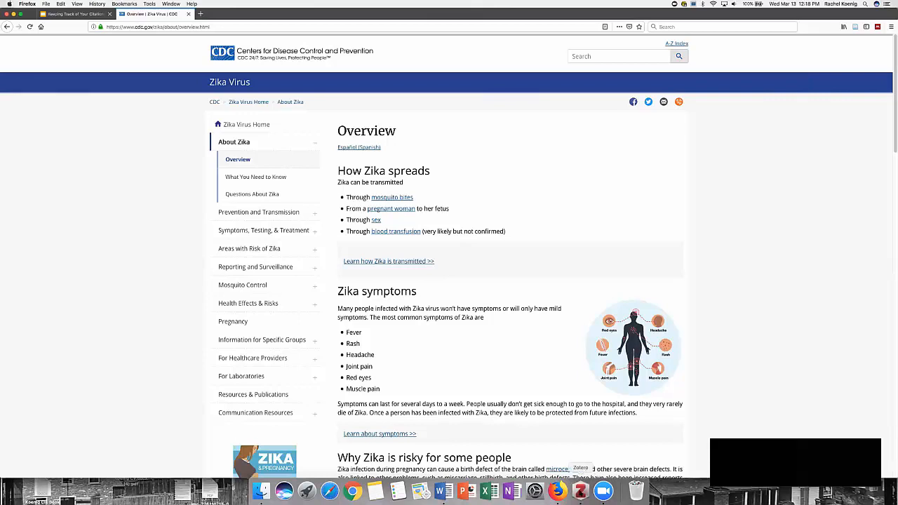
Step: Switch to Zotero, compare My Library with the CDC collection, and review the saved What We Know About Zika item's details
click(580, 491)
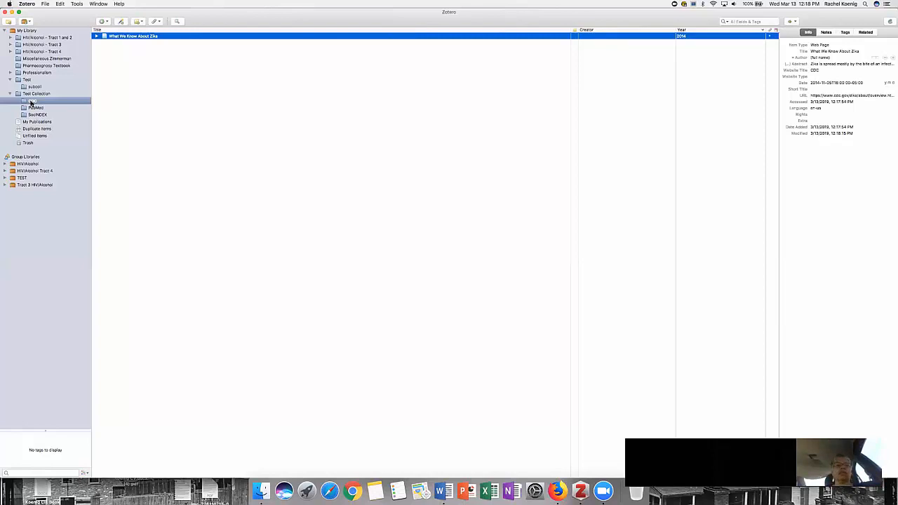
click(36, 31)
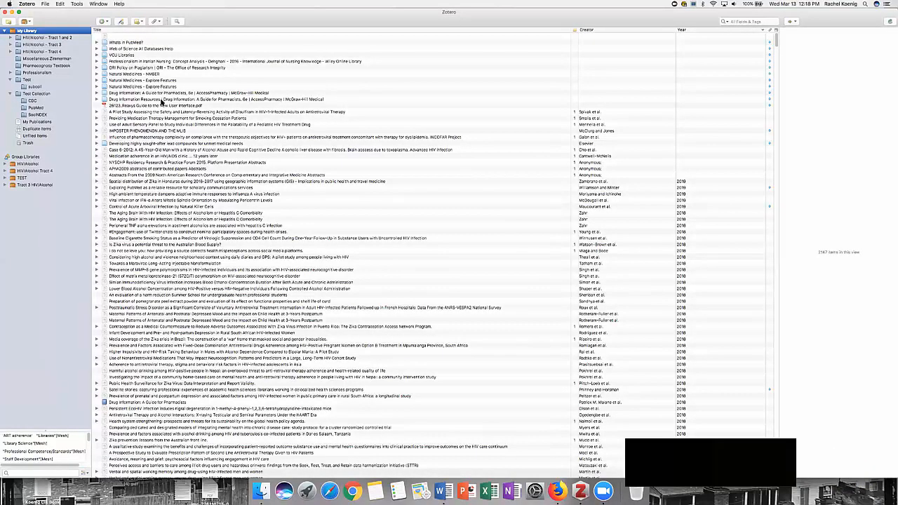
click(43, 101)
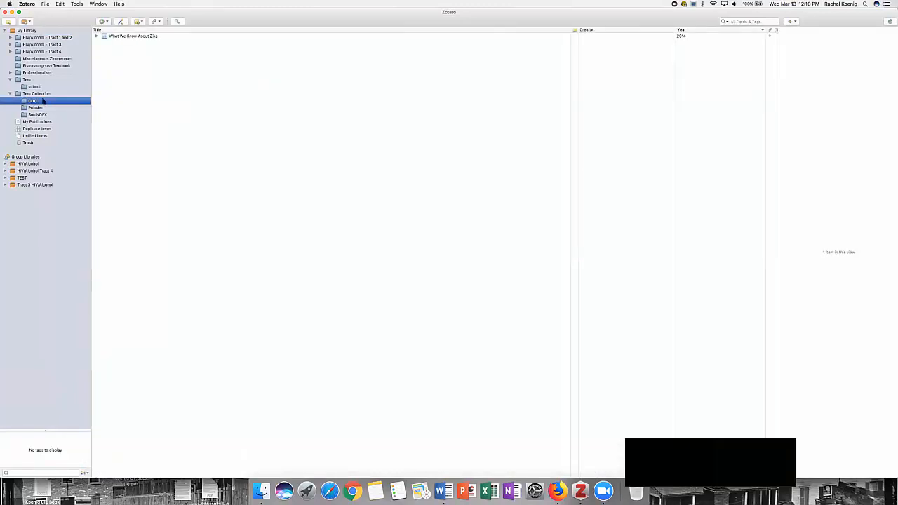
click(131, 37)
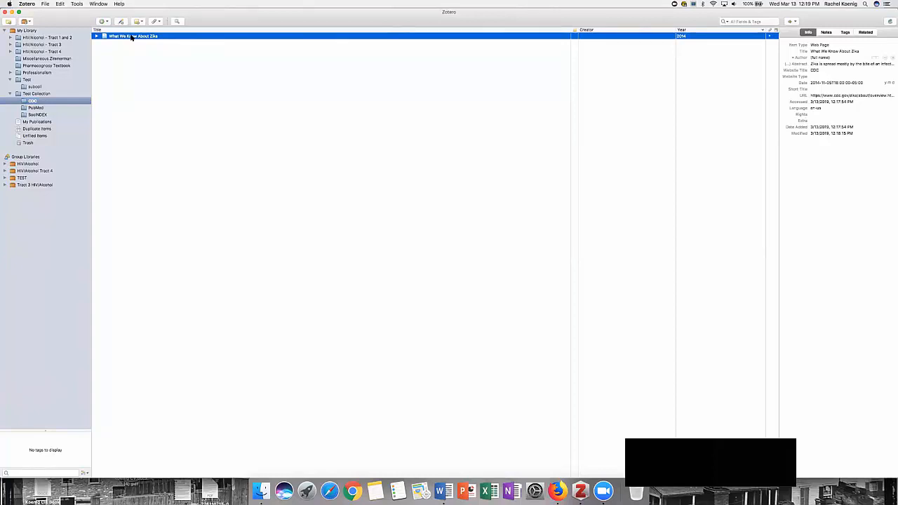
click(816, 45)
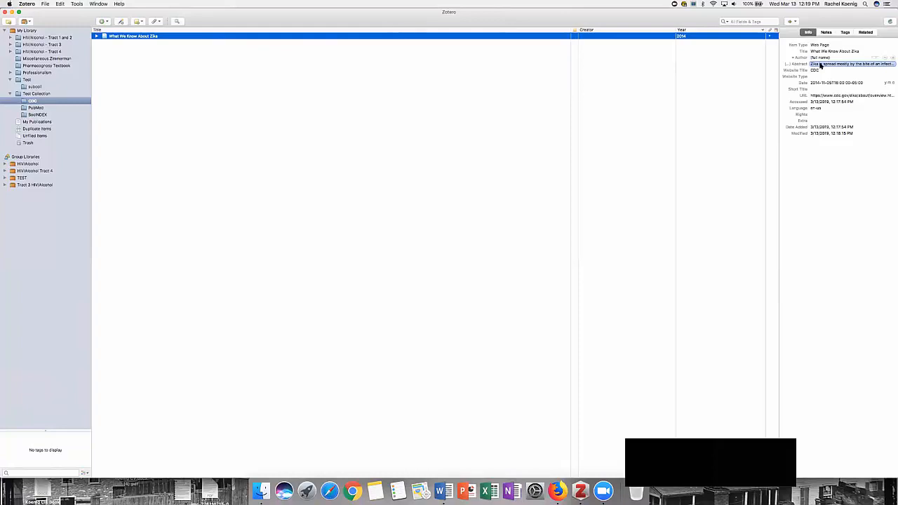
click(854, 122)
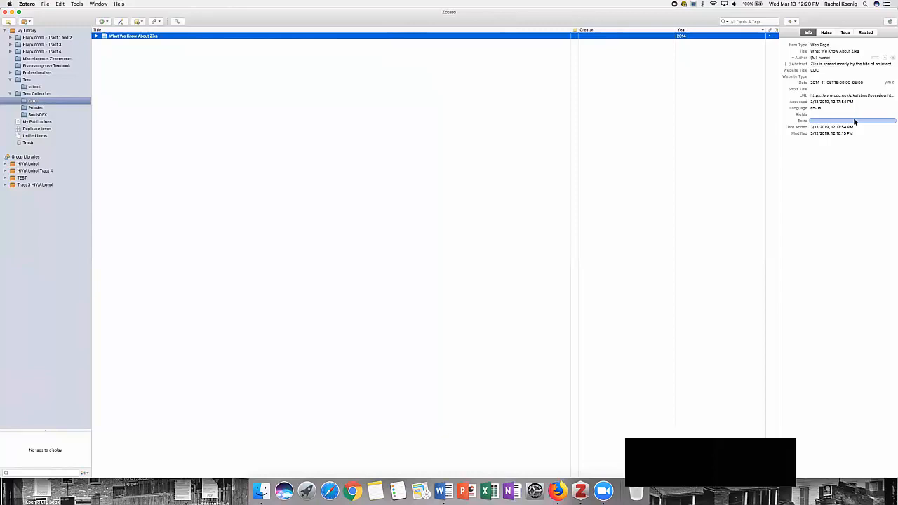
click(845, 103)
Step: Switch to Firefox, search for "tml vcu" in a new tab, and open PubMed from the Tompkins-McCaw Library page
click(557, 491)
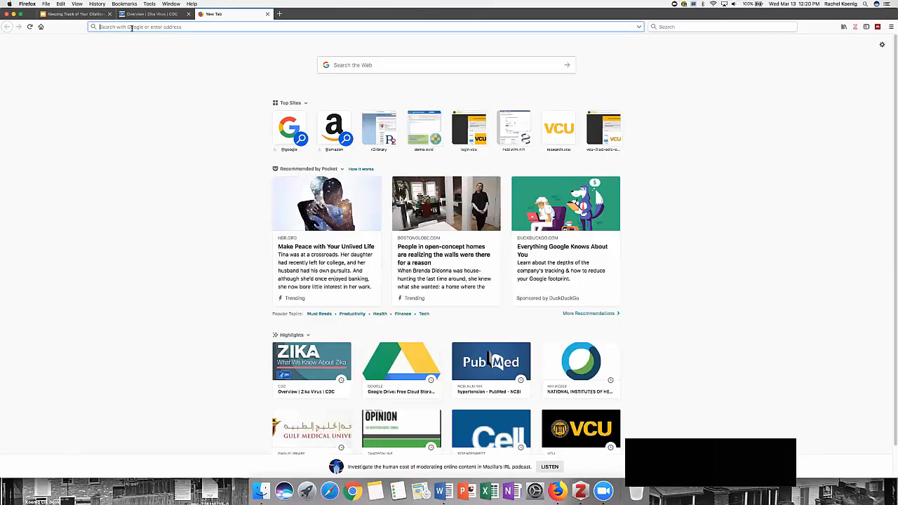
text(vcu)
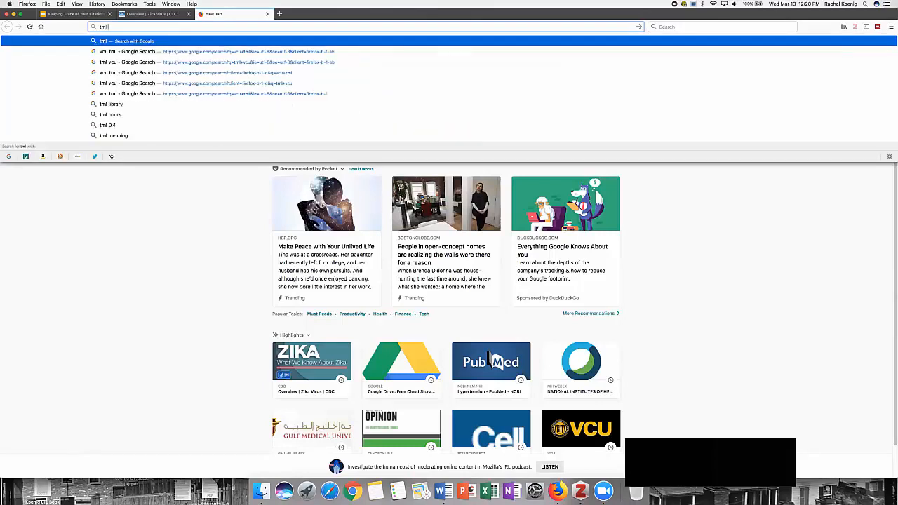
key(Return)
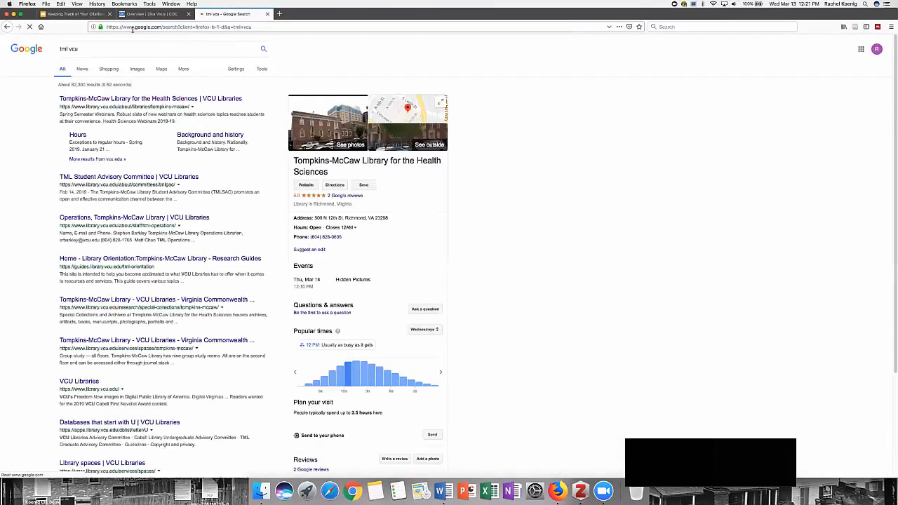
click(104, 99)
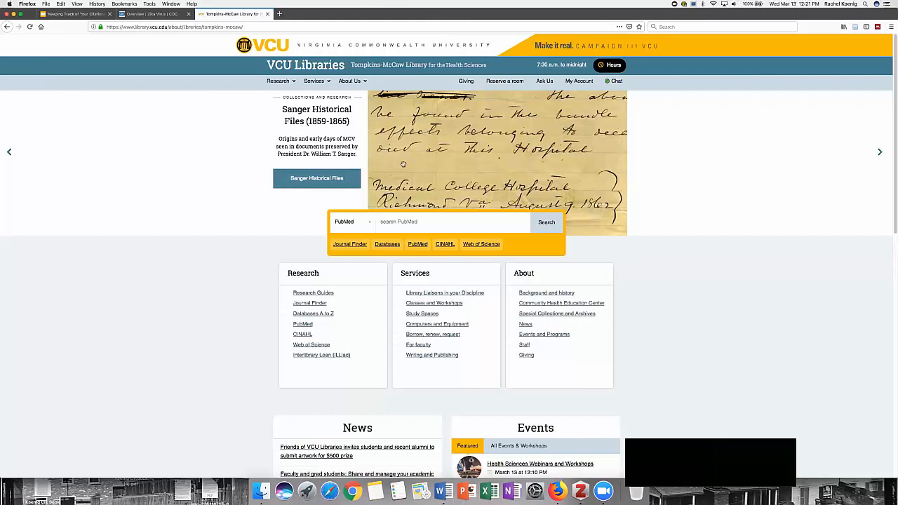
click(419, 244)
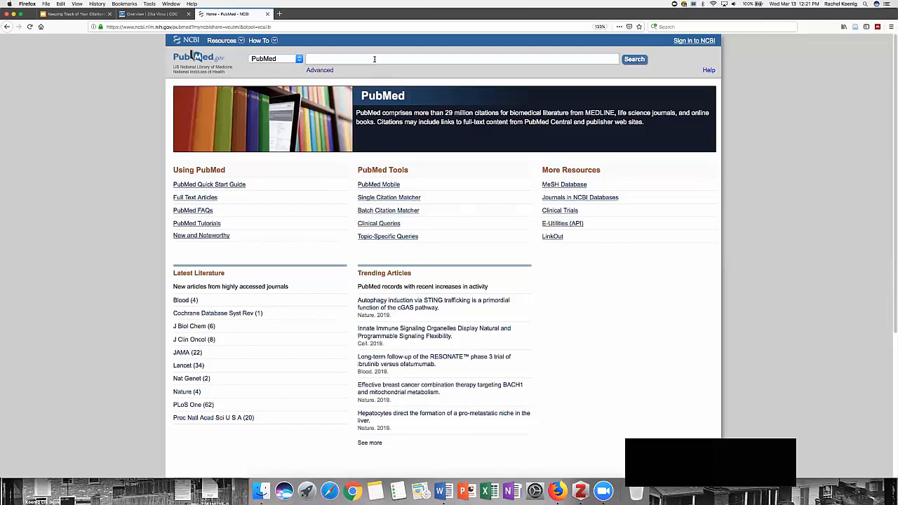
Step: Search PubMed for "zika virus" and look through the results
text(zika virus)
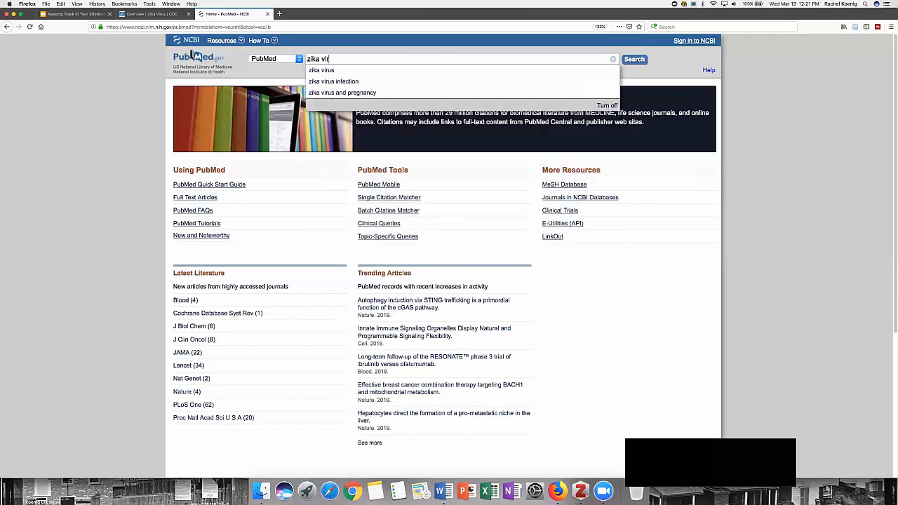
key(Return)
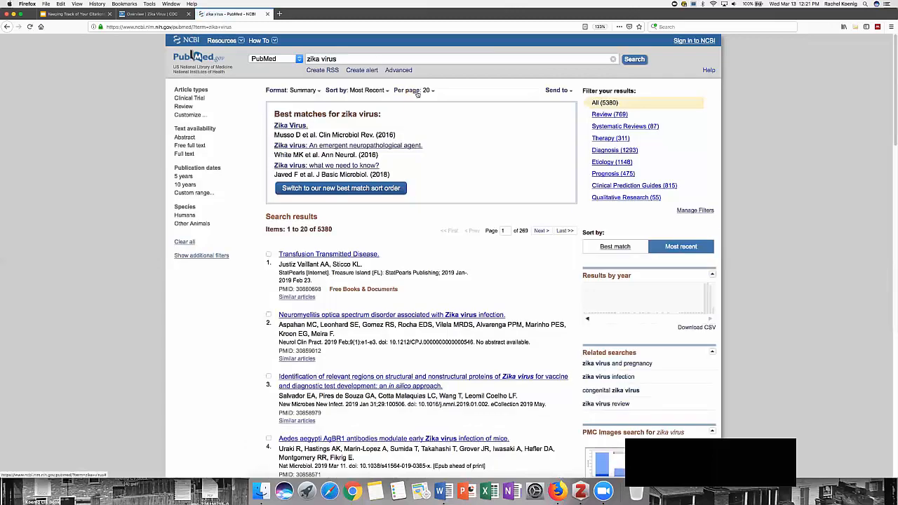
scroll(488, 179, down, 3)
scroll(487, 179, up, 3)
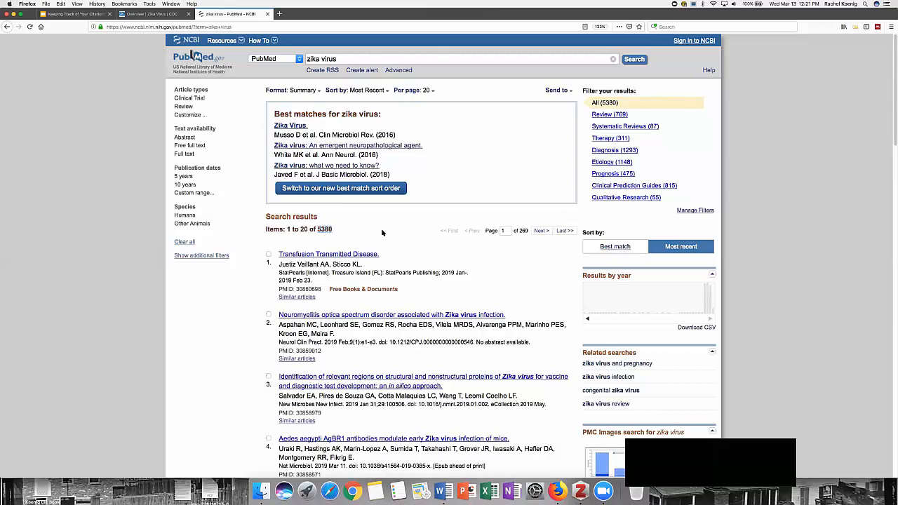
scroll(393, 279, down, 1)
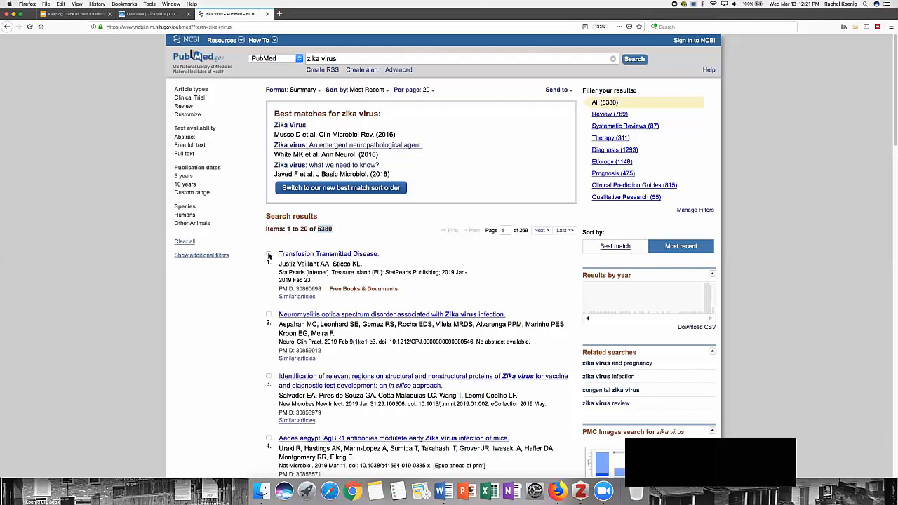
Step: Mark the first three zika virus results and activate the Zotero Connector to list the page's articles
click(268, 255)
click(268, 314)
click(268, 253)
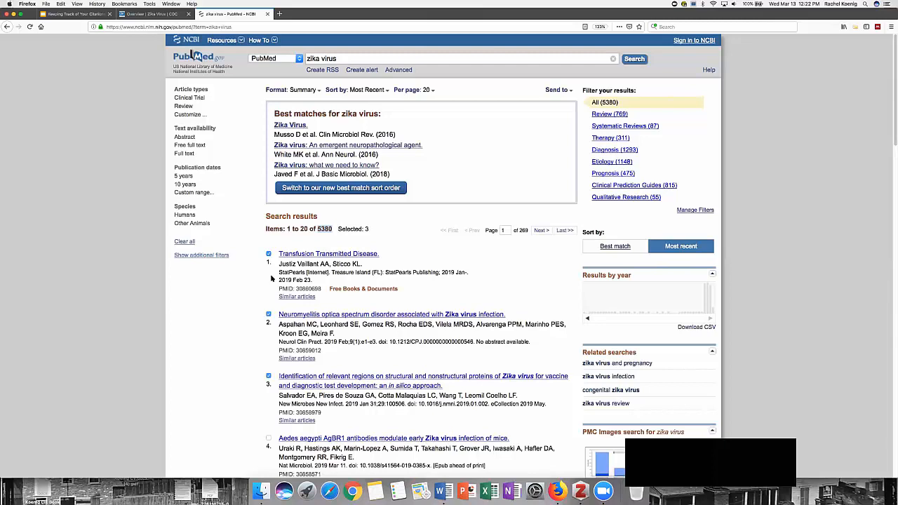
click(855, 28)
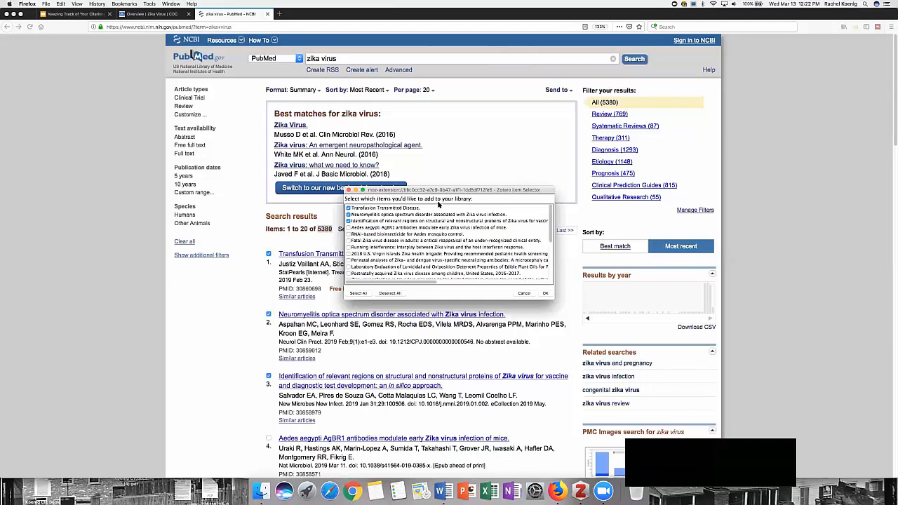
Step: Look through the articles in the Zotero item selector, select all of them and cancel without saving
click(348, 208)
click(348, 221)
scroll(324, 314, down, 2)
scroll(330, 309, up, 2)
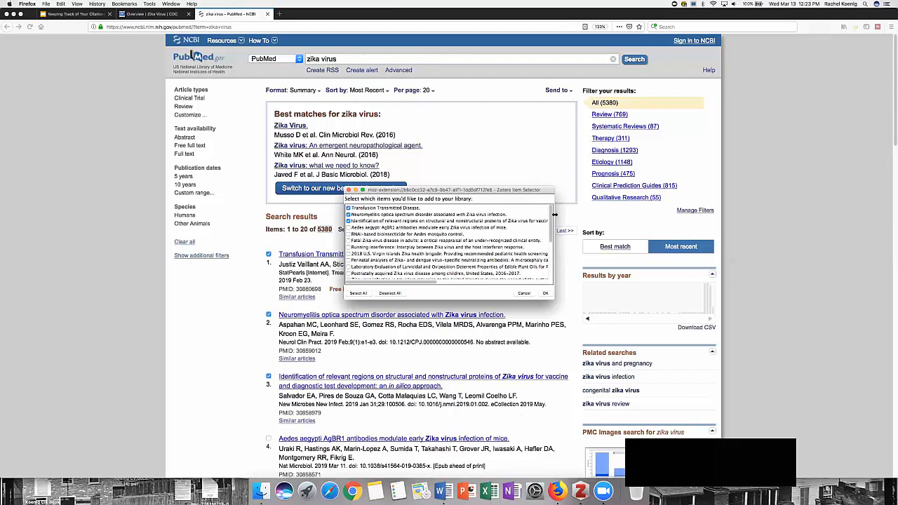
scroll(548, 247, down, 3)
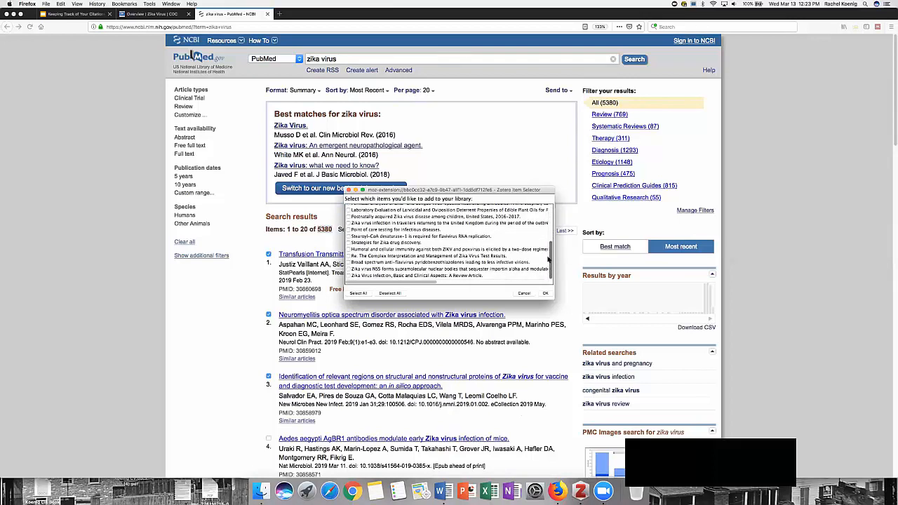
scroll(548, 246, up, 5)
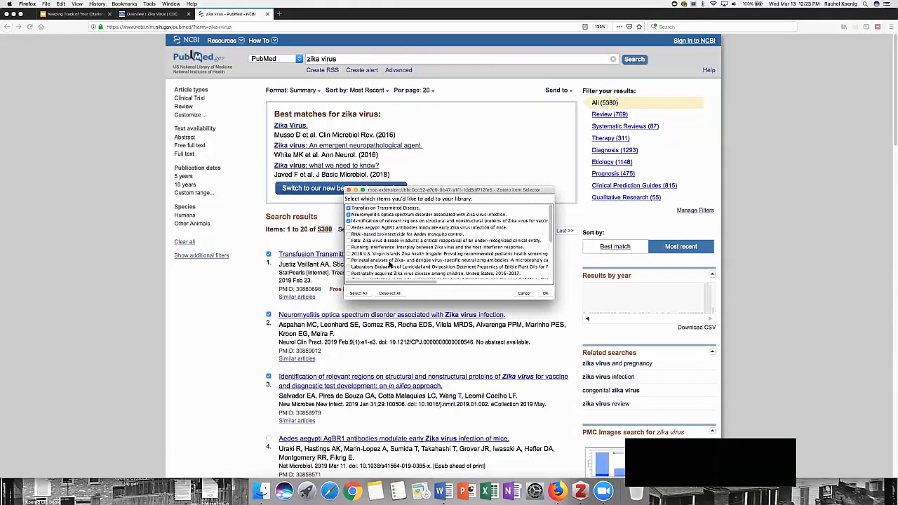
click(359, 294)
click(527, 294)
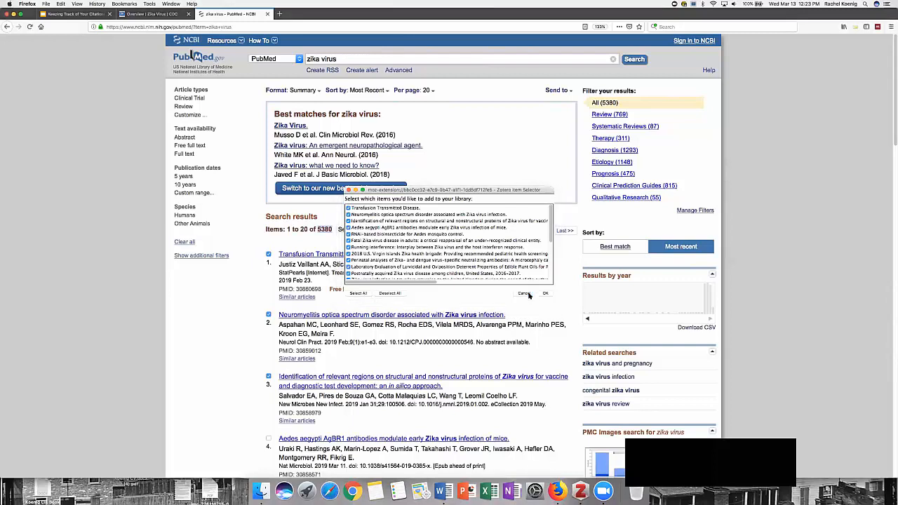
Step: Try to show 100 items per page with three results marked, and return to the full zika virus results with none marked
click(425, 90)
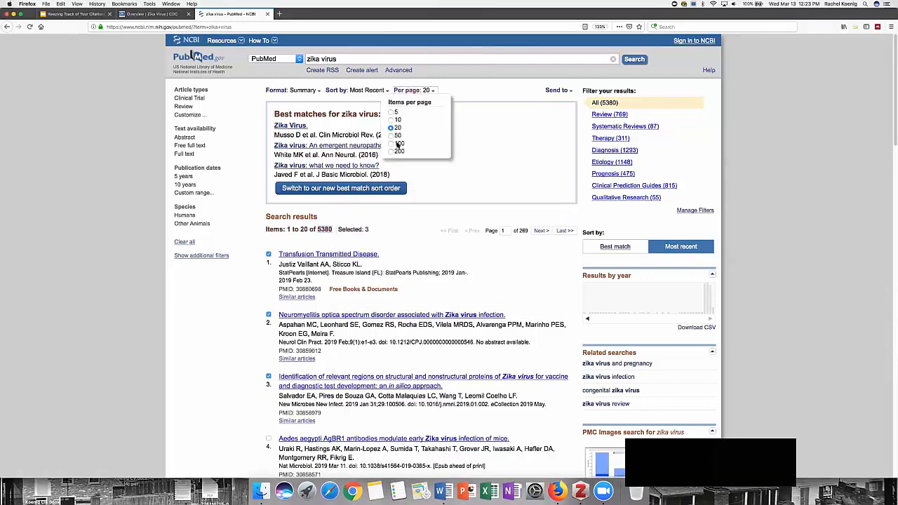
click(399, 143)
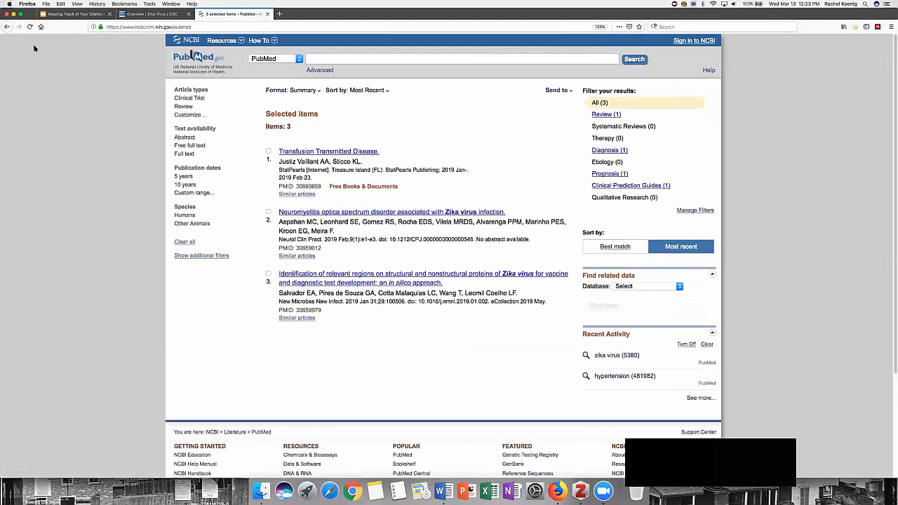
click(9, 26)
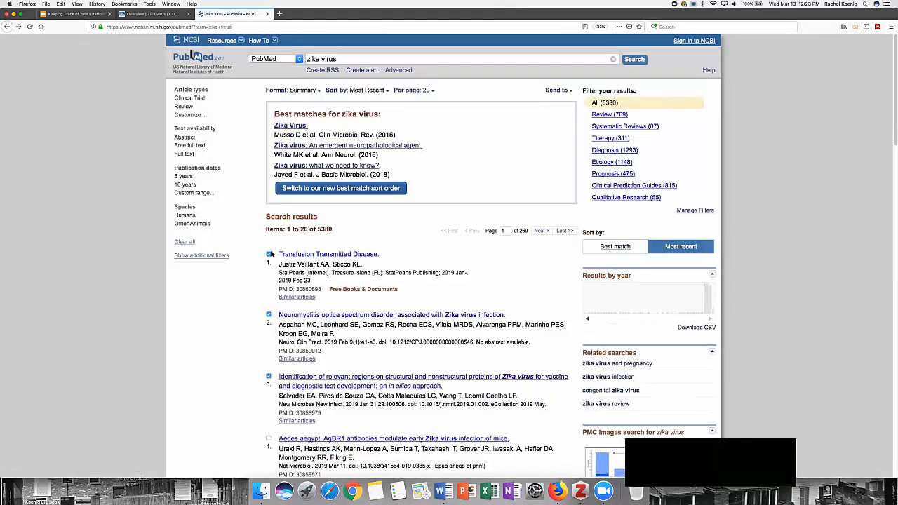
click(268, 254)
click(268, 315)
click(268, 377)
Step: Show 100 results per page, select all of them in the Zotero item selector and cancel without saving
click(413, 91)
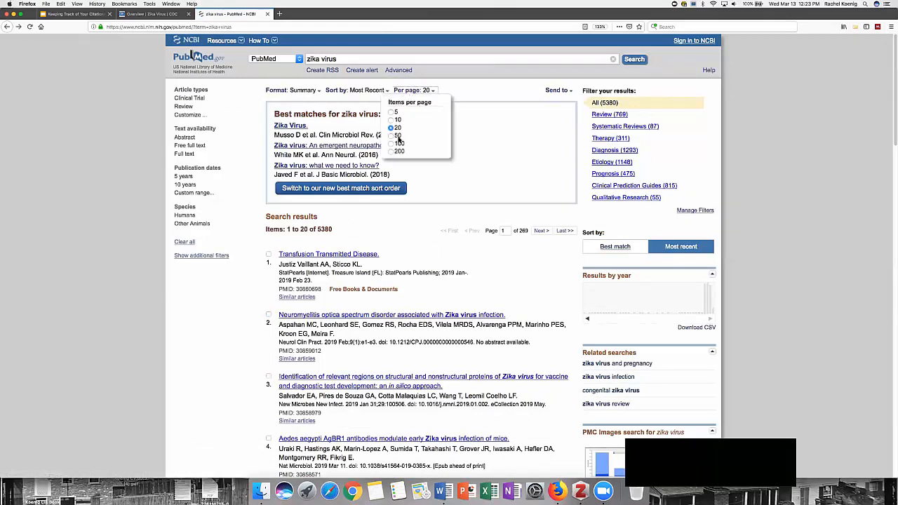
click(397, 143)
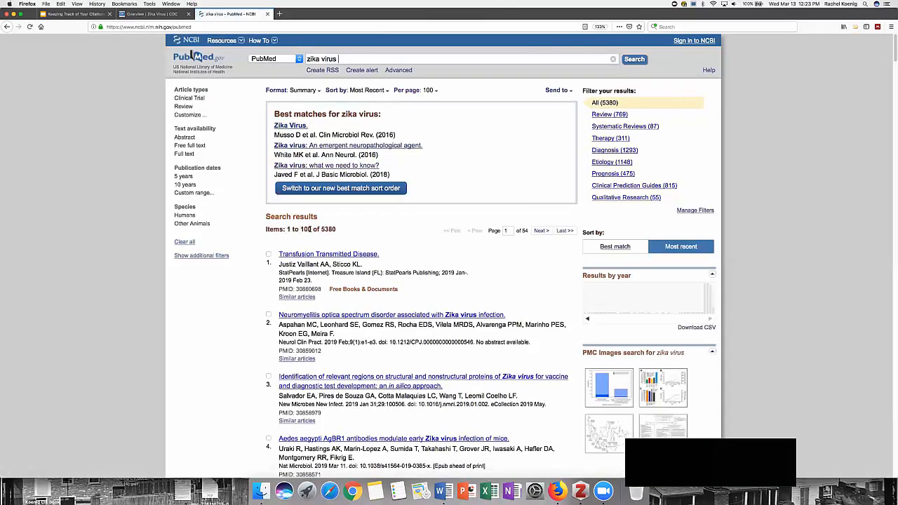
click(855, 26)
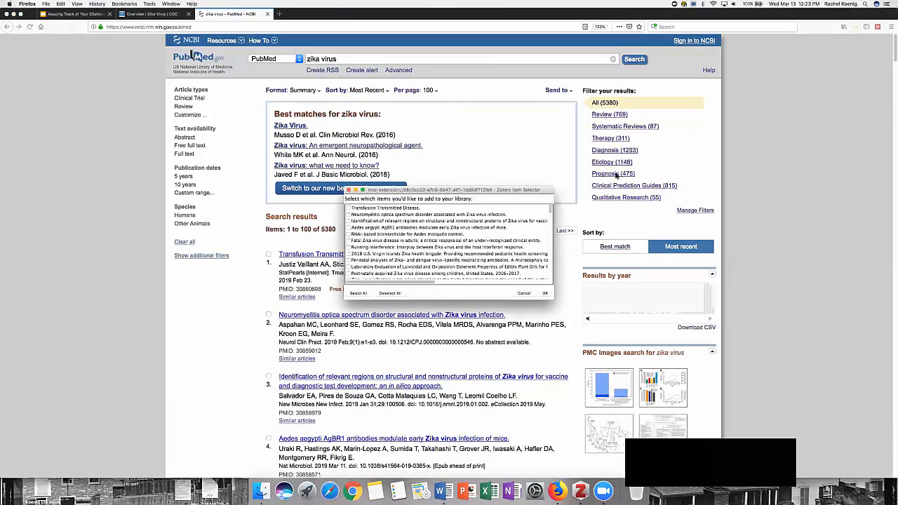
click(357, 293)
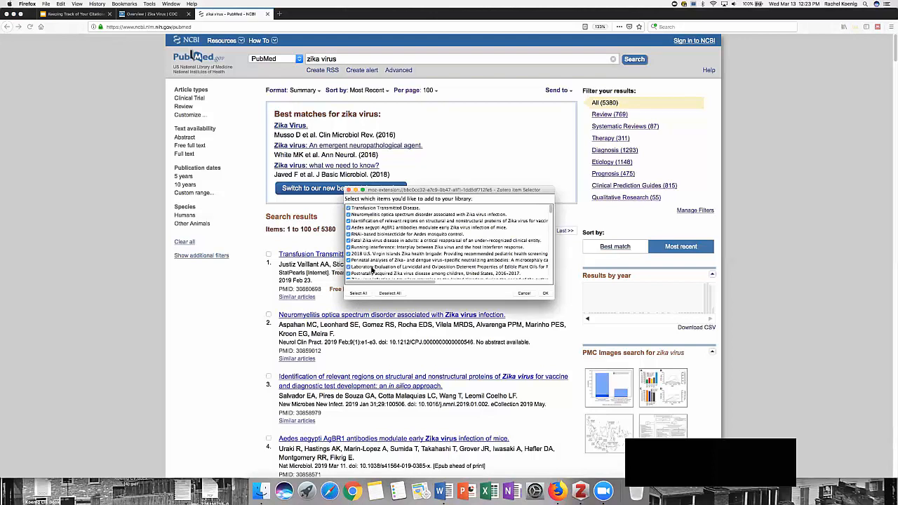
scroll(366, 266, down, 10)
scroll(365, 265, down, 10)
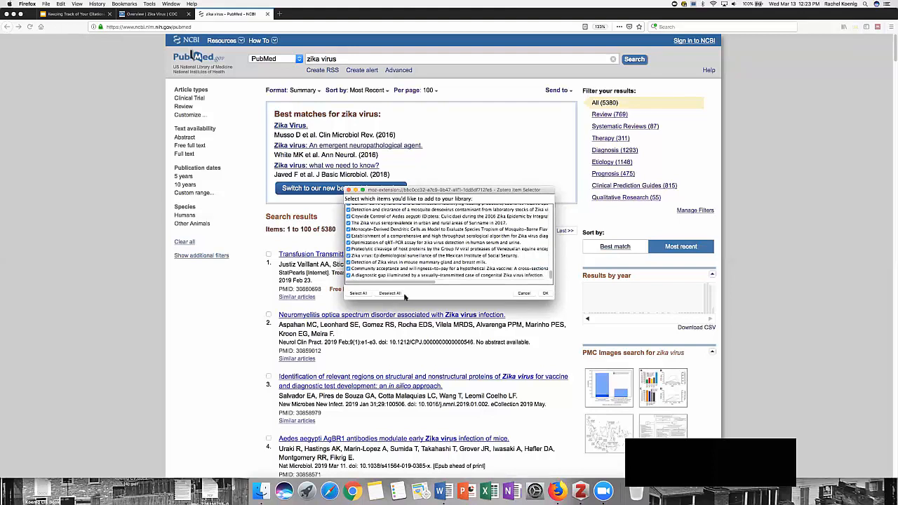
click(539, 295)
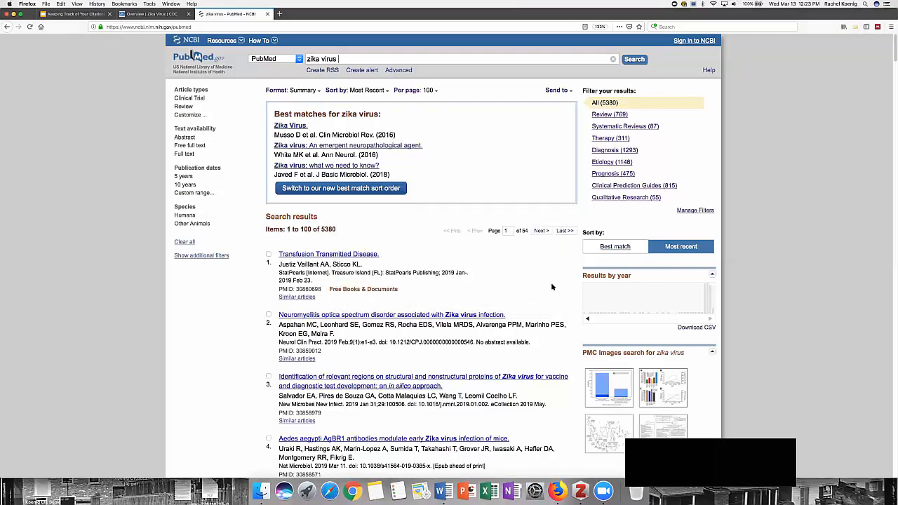
Step: Show 20 results per page and save all of the page's articles with the Zotero Connector to the PubMed collection
click(432, 91)
click(397, 127)
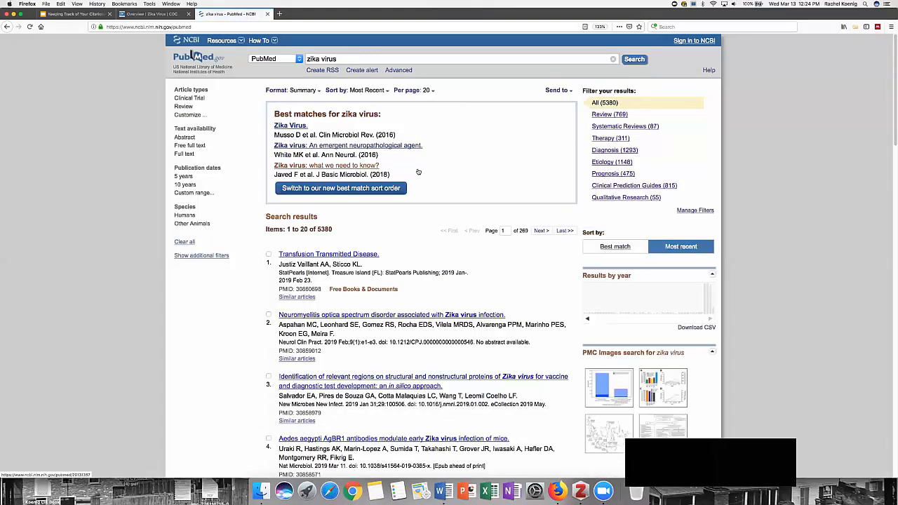
click(854, 27)
click(358, 293)
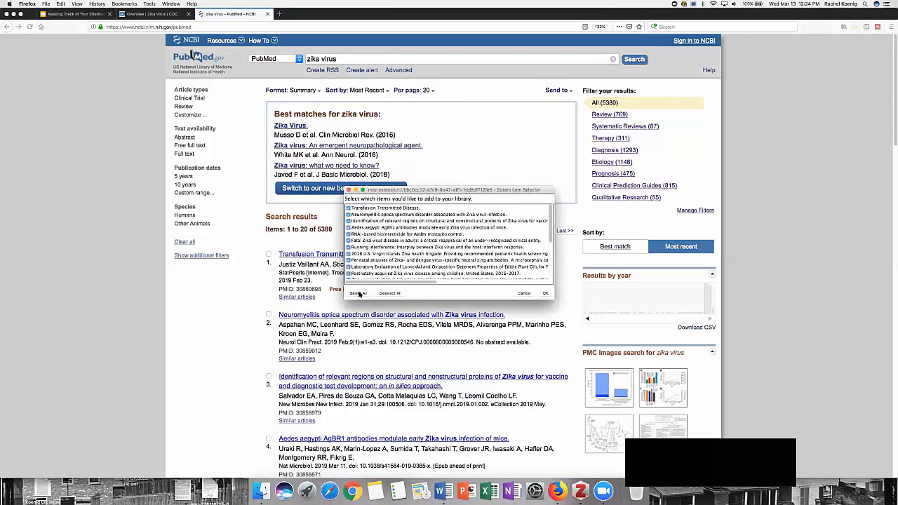
click(545, 294)
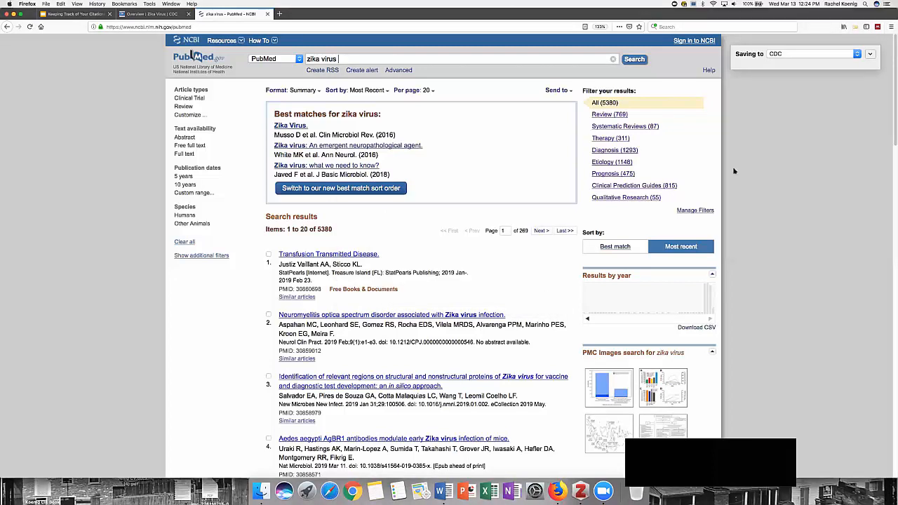
click(782, 54)
click(783, 68)
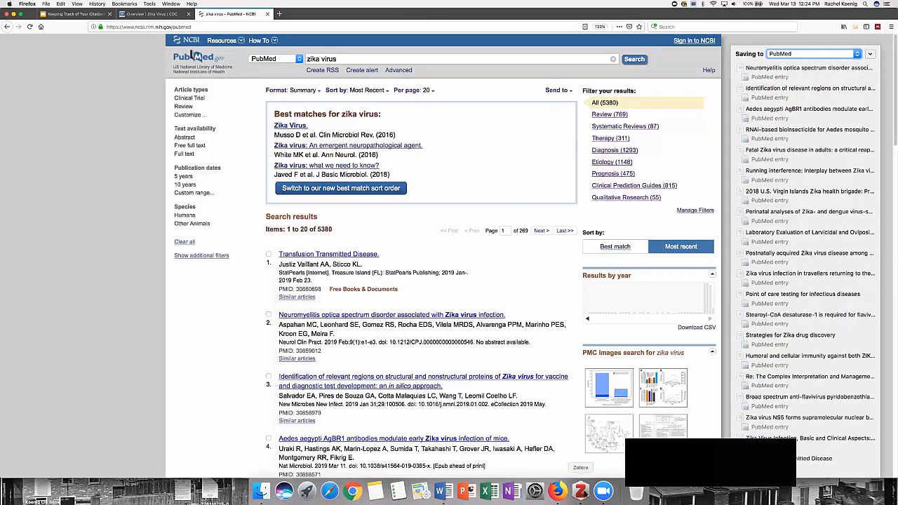
Step: Switch to Zotero and check the PubMed collections under Test Collection and Professionalism for the saved Zika articles
click(580, 491)
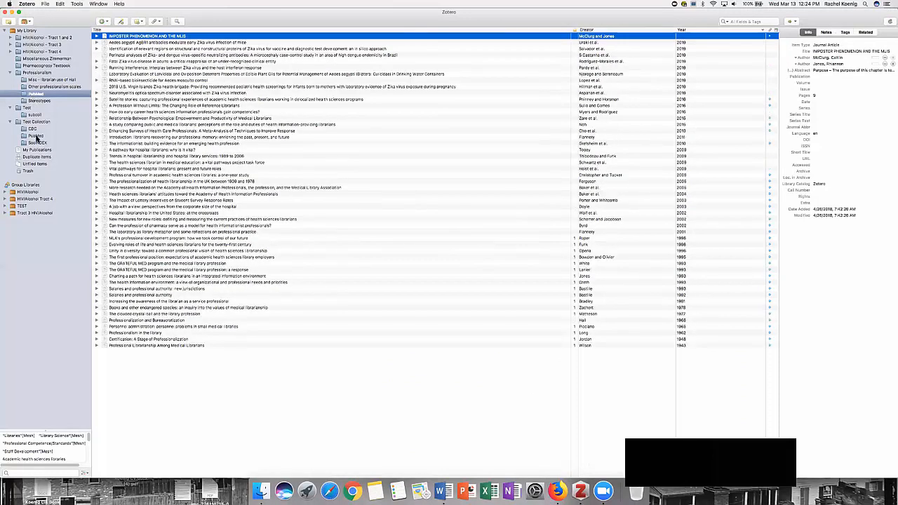
click(36, 136)
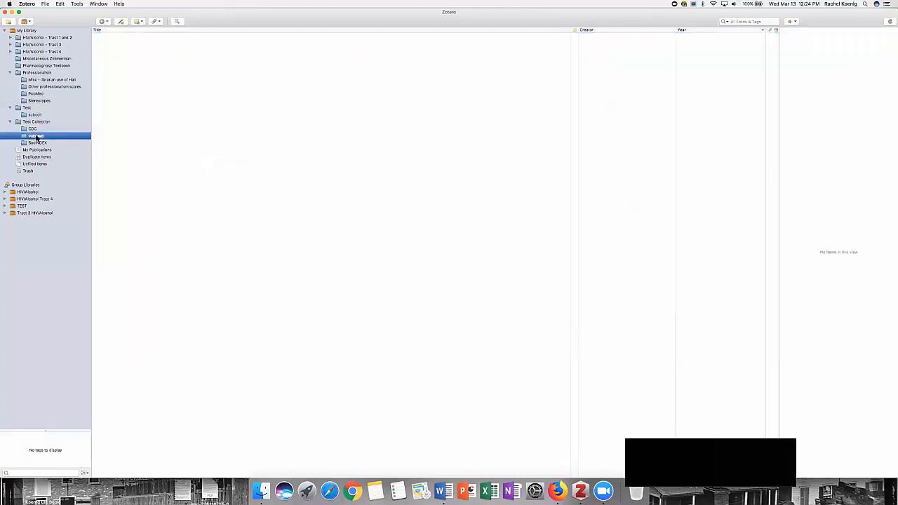
click(35, 94)
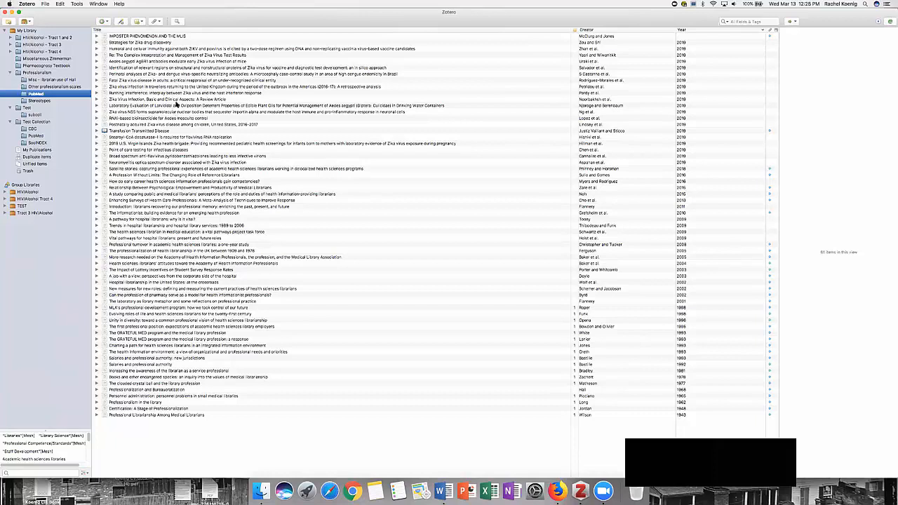
Step: Open the web page of the "Humoral and cellular immunity against both ZIKV and poxvirus" article from its Zotero entry, and return to Zotero
click(132, 50)
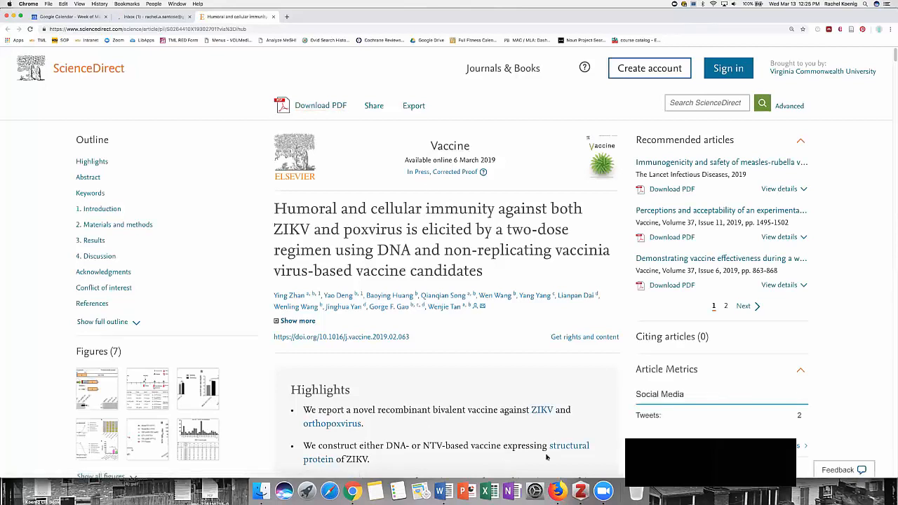
click(579, 491)
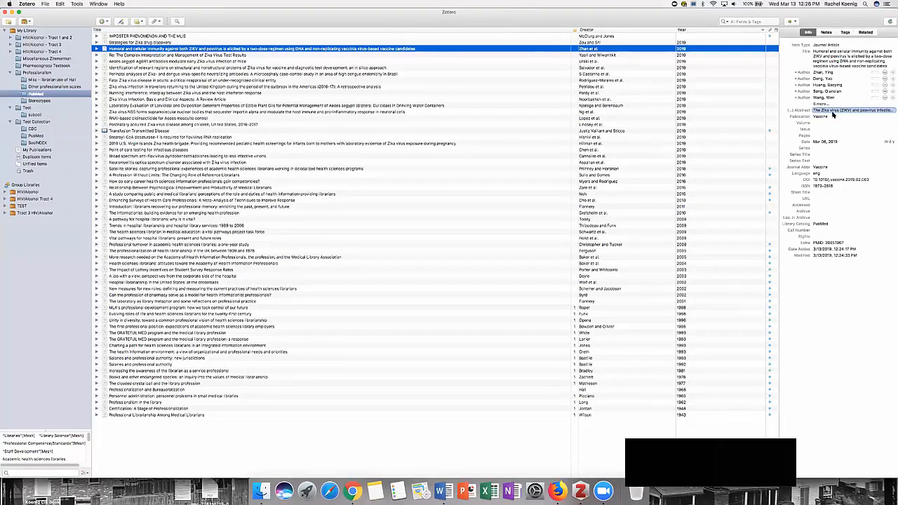
Step: Look through the selected article's tags, open a blank new tag entry without naming it, and view the article's notes
click(846, 33)
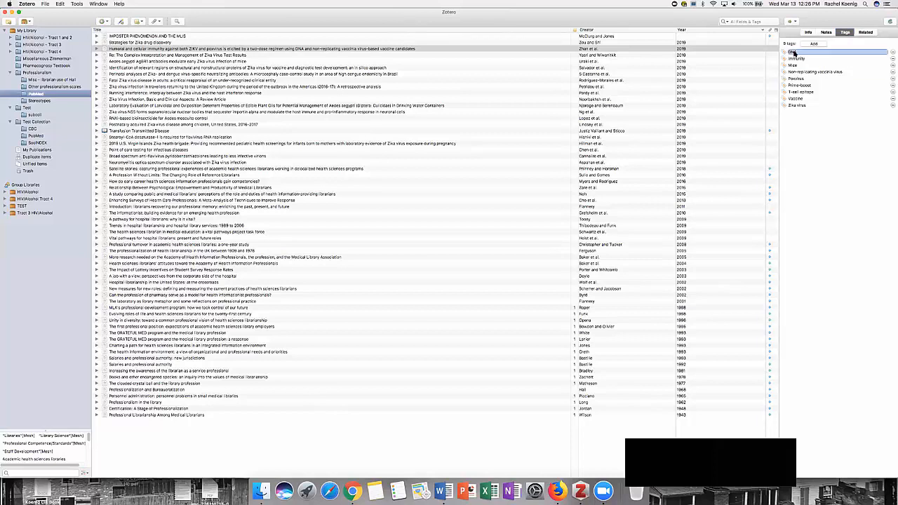
click(796, 106)
click(795, 73)
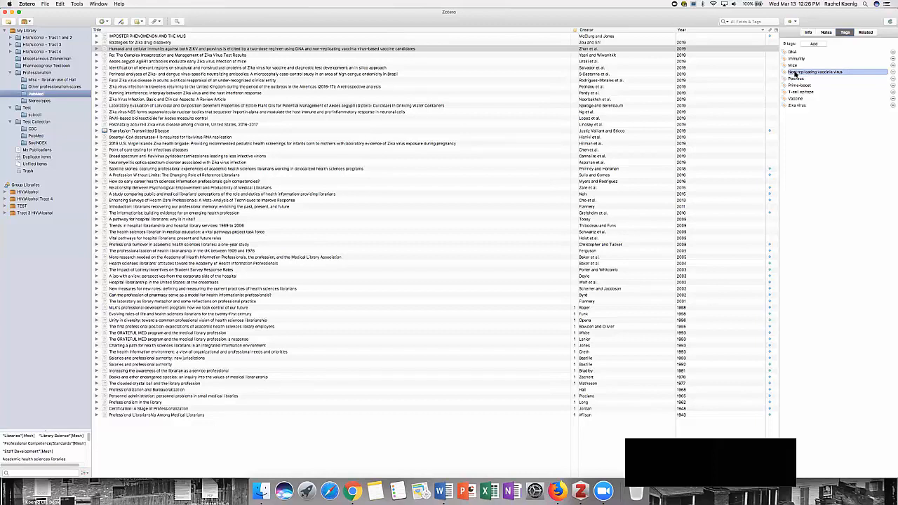
click(815, 45)
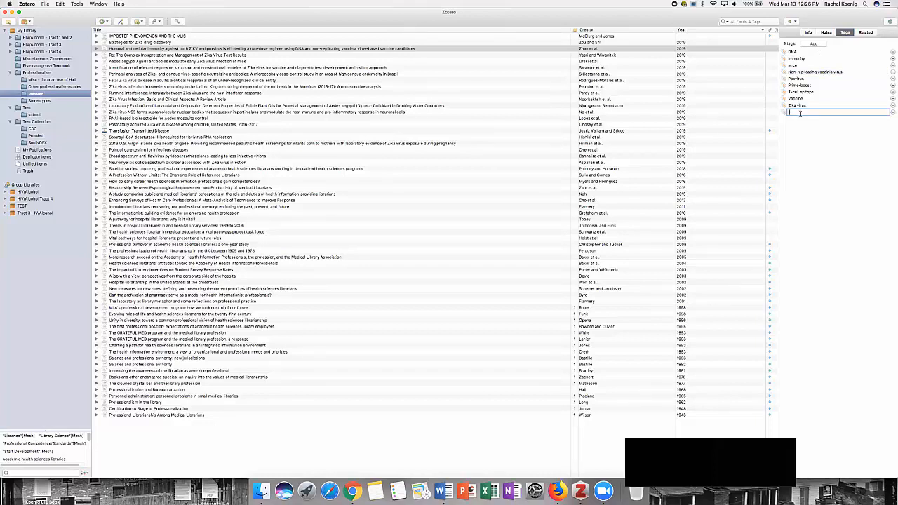
click(827, 34)
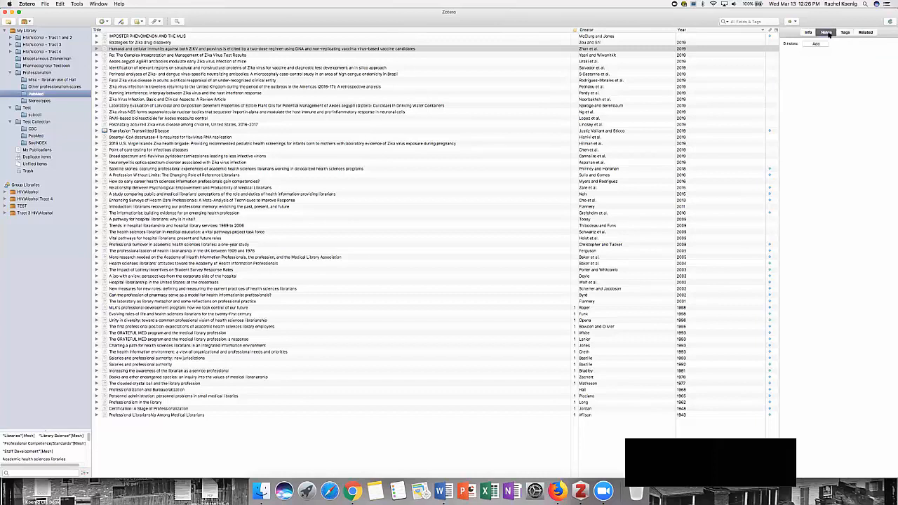
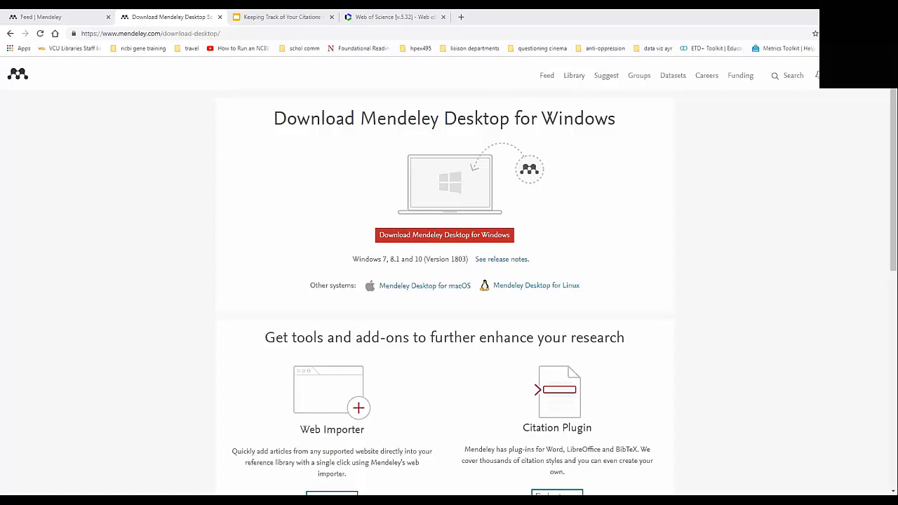
Step: Switch to Mendeley on the web, look over the feed and the desktop download page, and open the library of all documents
click(38, 17)
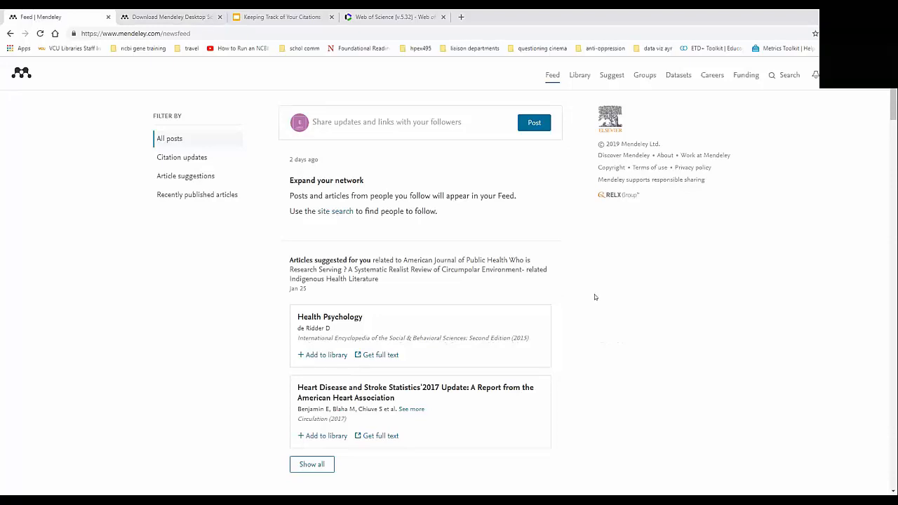
scroll(594, 293, down, 3)
scroll(605, 288, up, 3)
click(175, 16)
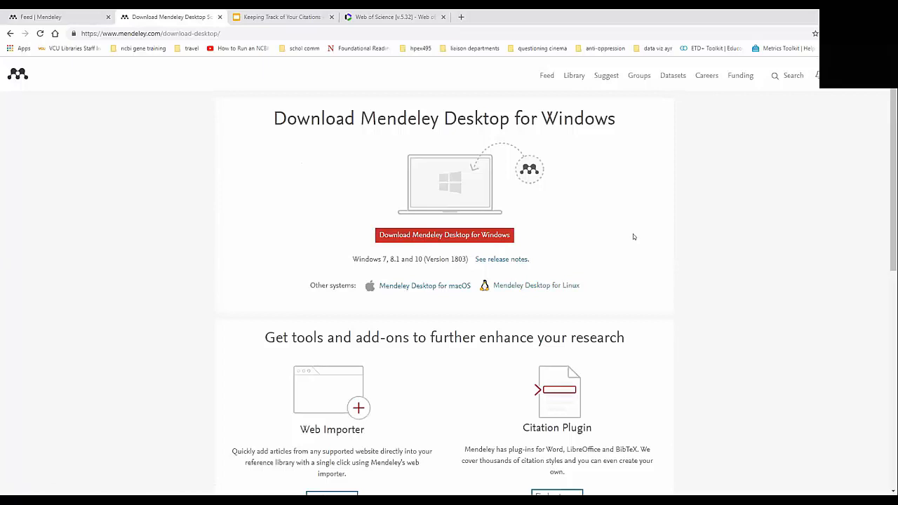
click(64, 18)
click(159, 18)
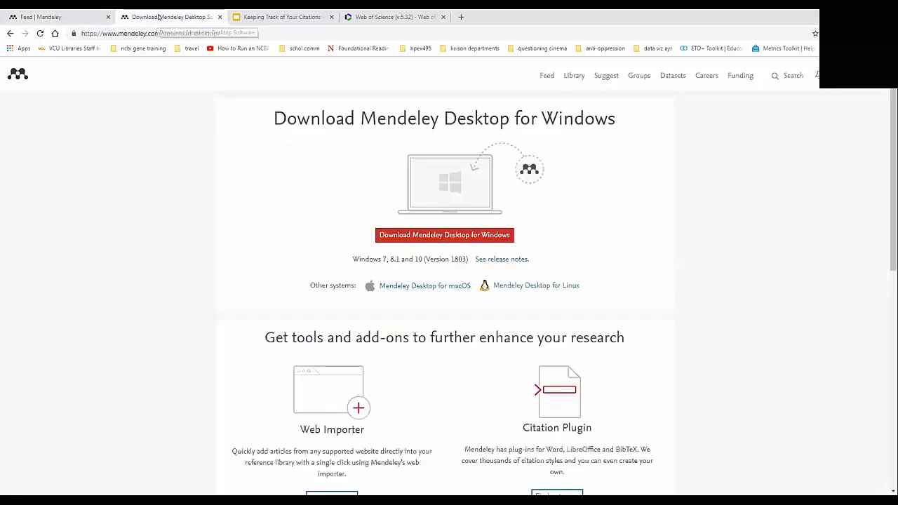
click(49, 17)
click(579, 75)
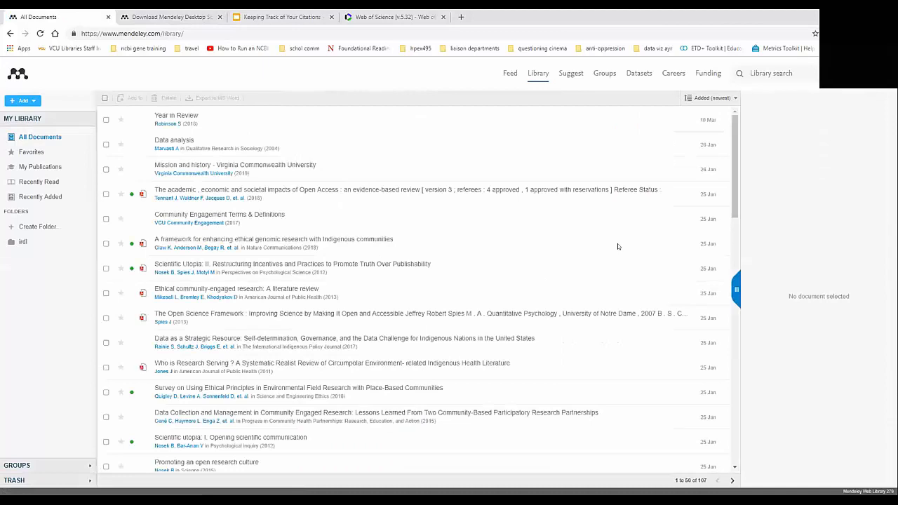
Step: Review the Mendeley Desktop download page, including the Web Importer and Citation Plugin add-ons
click(175, 15)
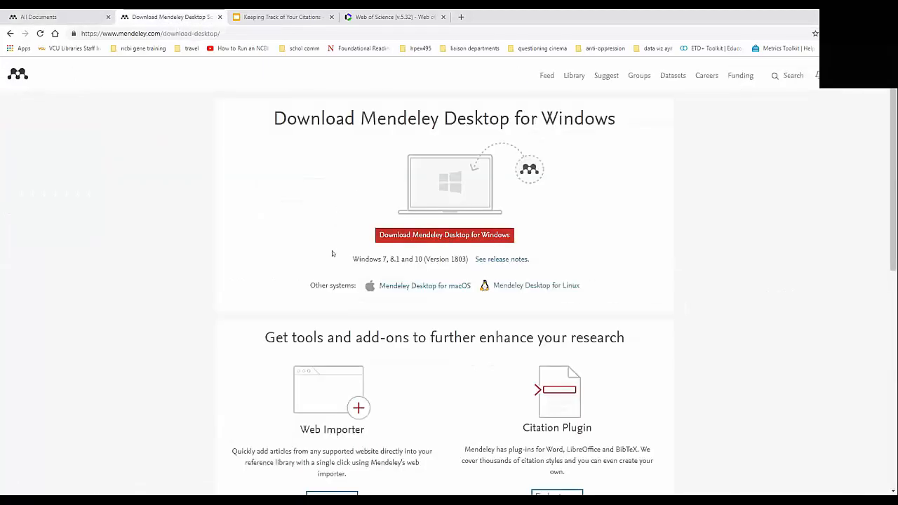
scroll(647, 256, down, 2)
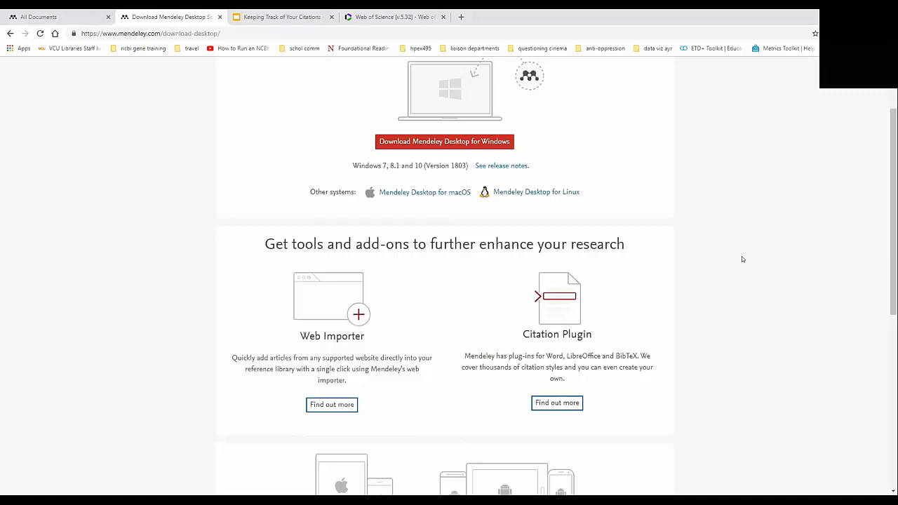
scroll(449, 280, up, 2)
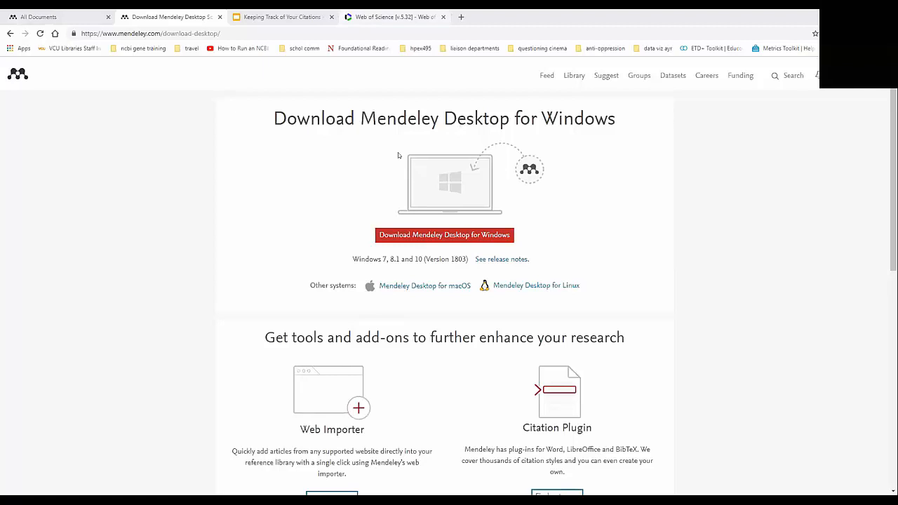
Step: Search the Web of Science Core Collection for the topic "zika virus"
click(393, 16)
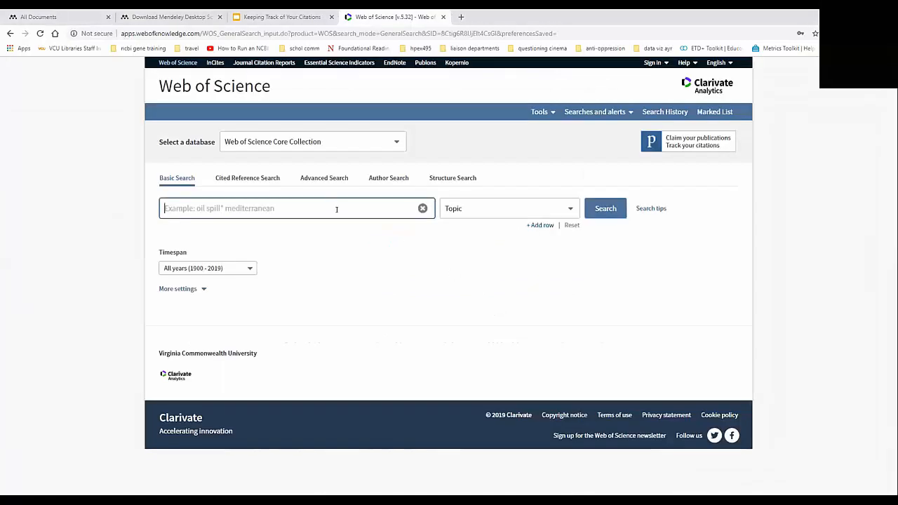
click(336, 209)
text(z)
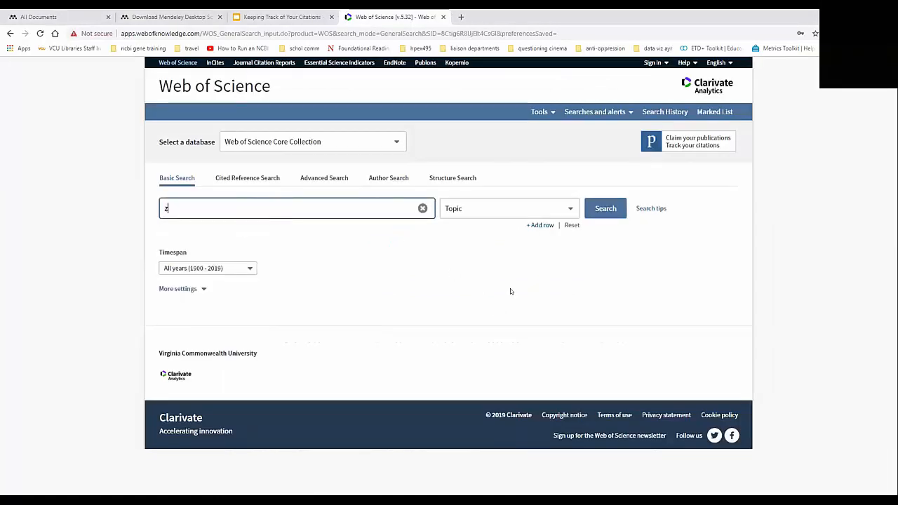
text(ika)
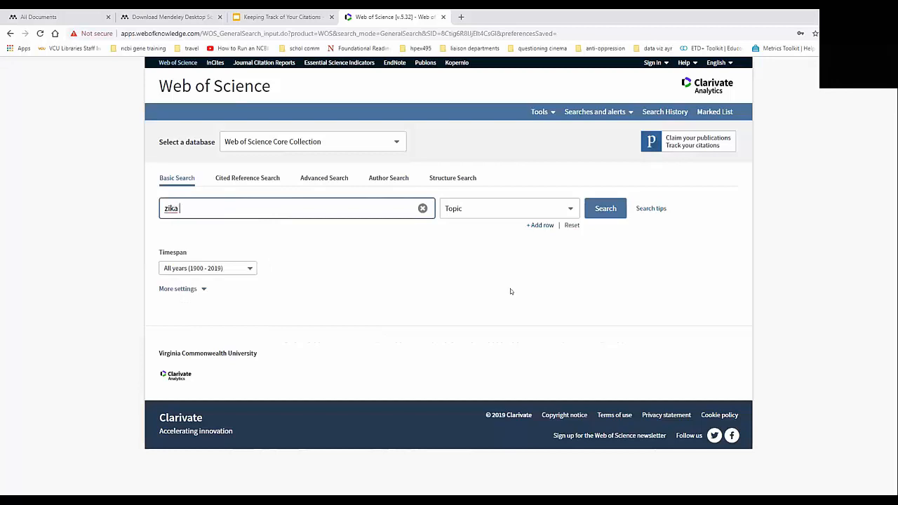
text( virus)
key(Return)
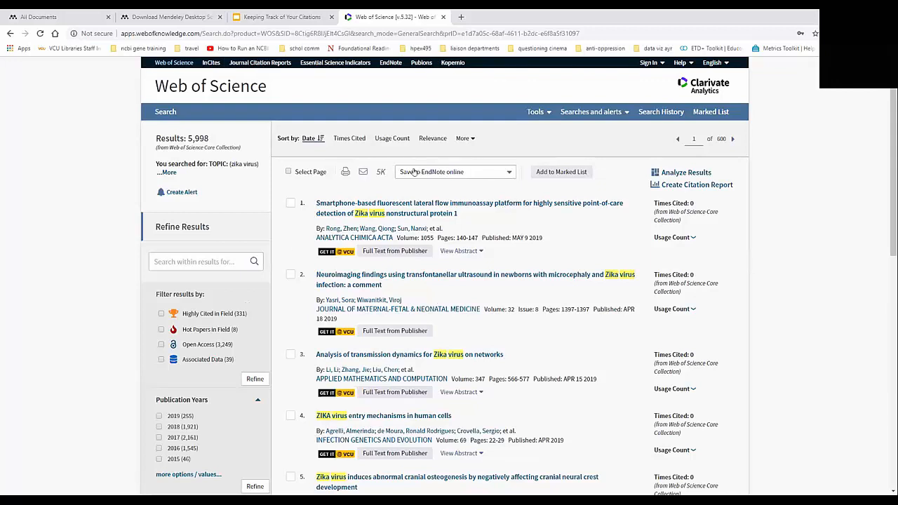
Step: Review the available save destinations for the Web of Science results without choosing one
click(509, 172)
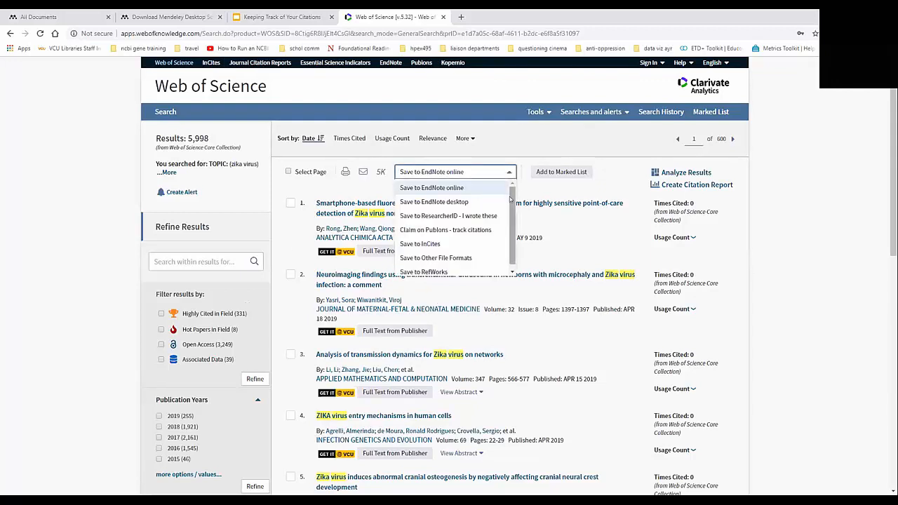
drag(511, 198, 509, 219)
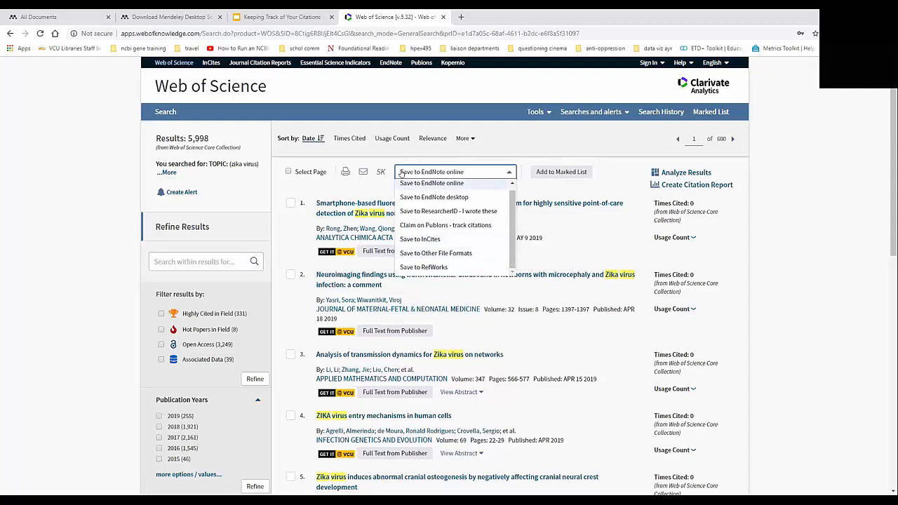
click(580, 226)
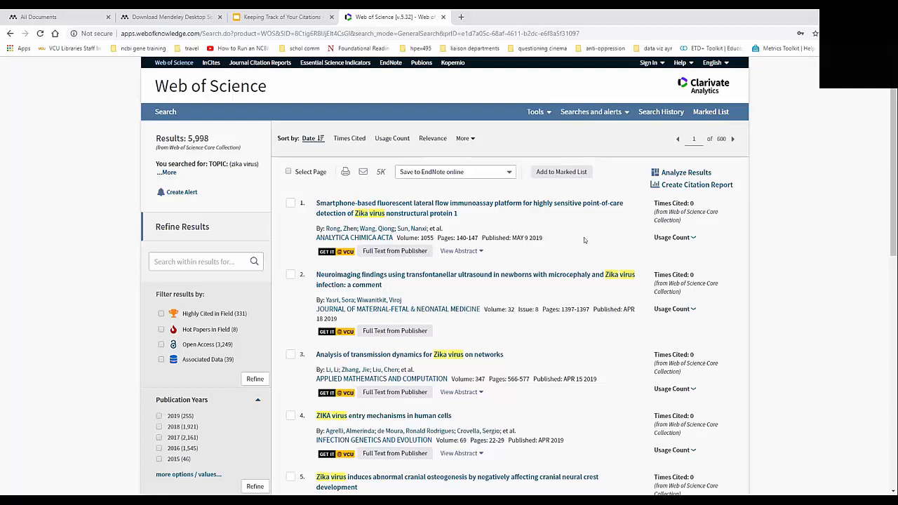
Step: Open the full record of the "Smartphone-based fluorescent lateral flow immunoassay platform" article and look it over
click(574, 203)
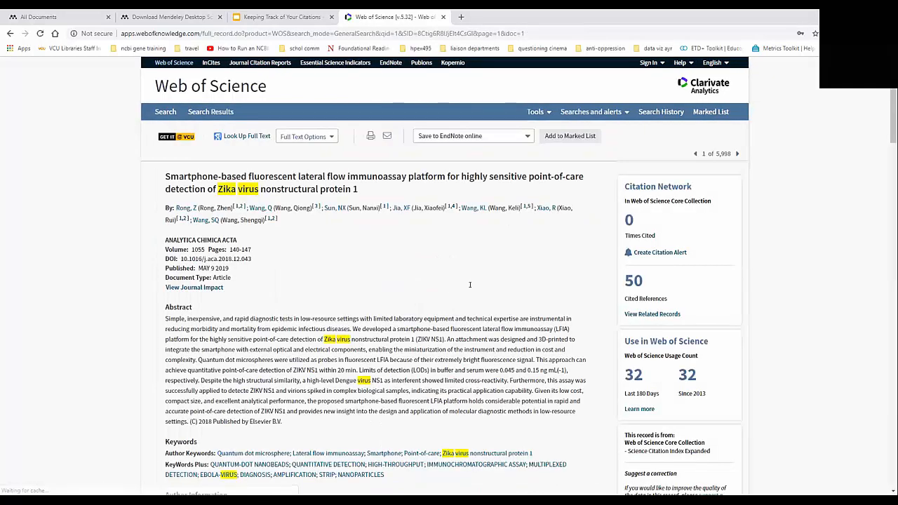
scroll(422, 228, down, 1)
scroll(451, 251, up, 1)
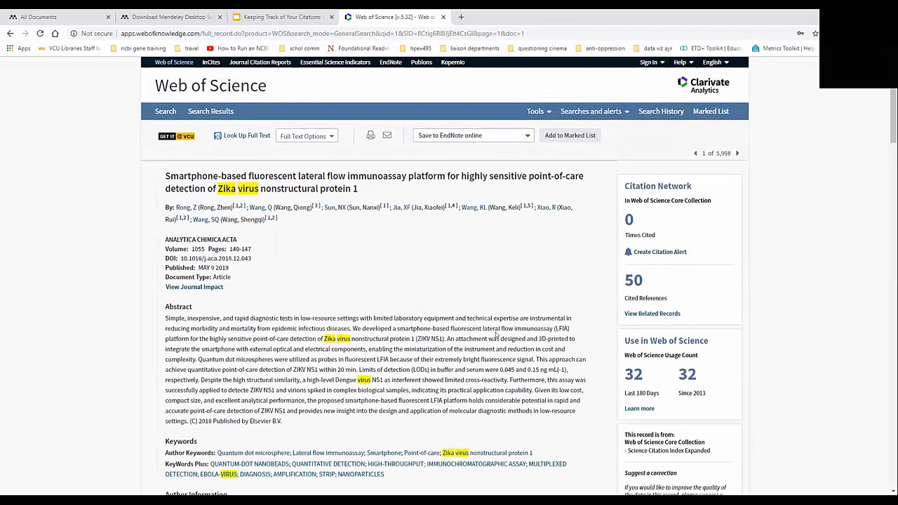
Step: Export the article's full record to a file in BibTeX format and dismiss the export dialog
click(522, 135)
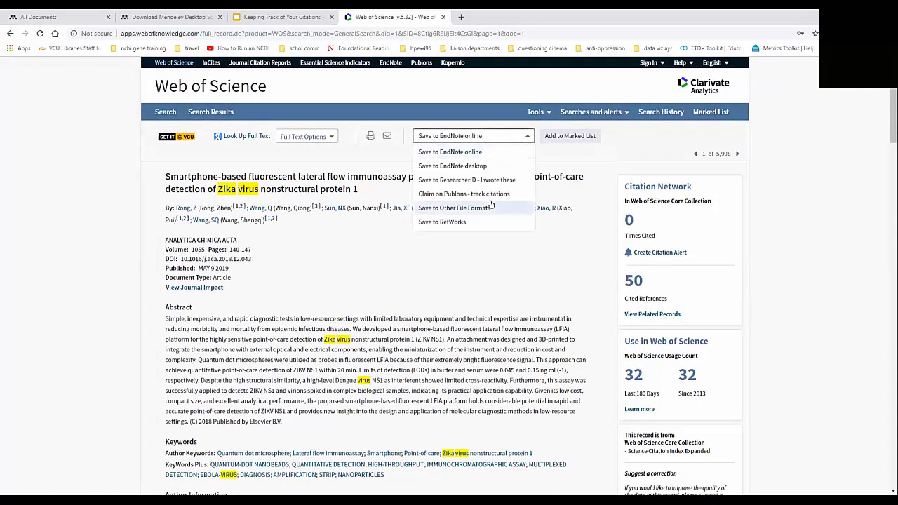
click(470, 209)
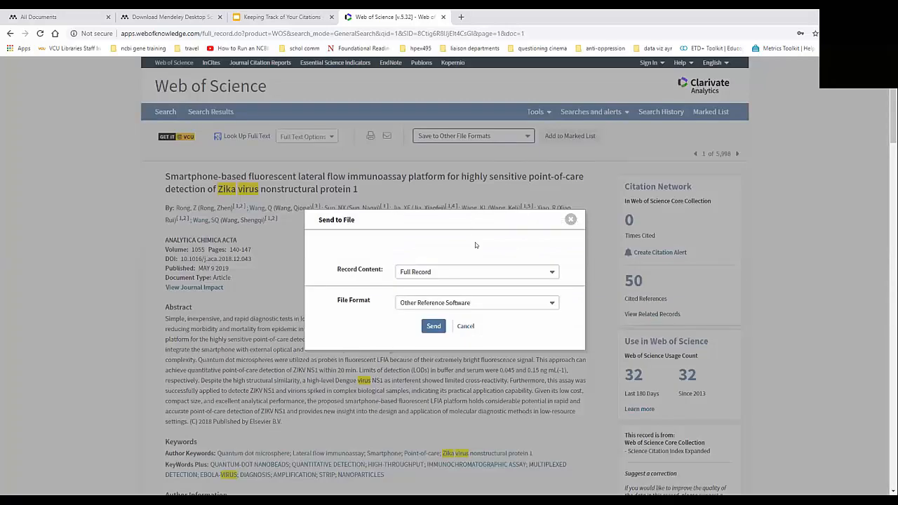
click(543, 303)
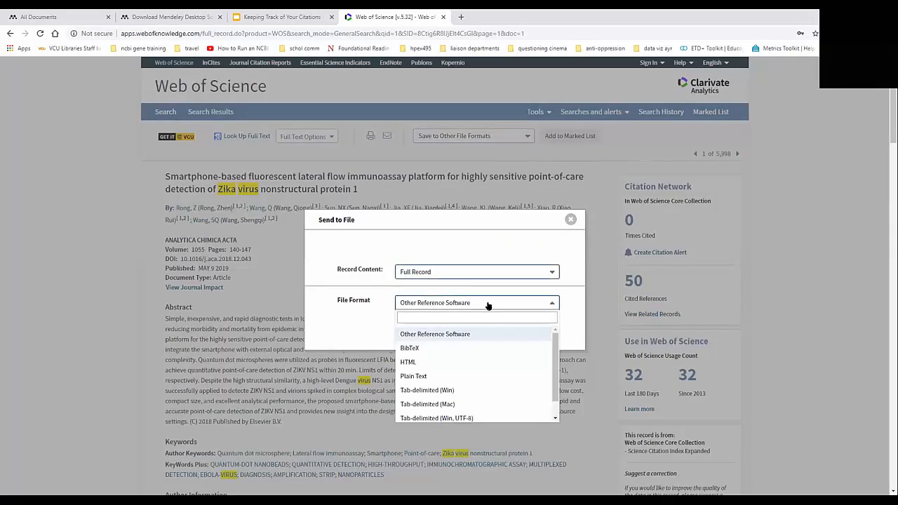
scroll(510, 388, down, 1)
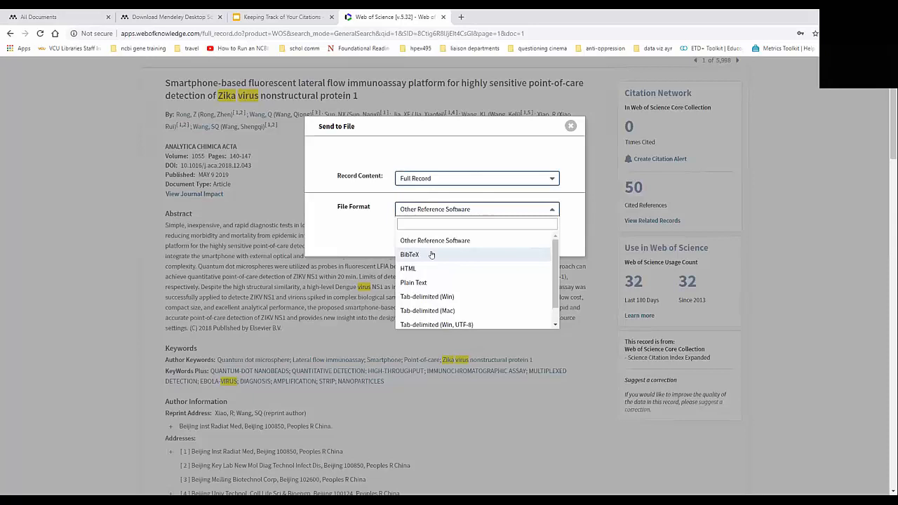
click(432, 254)
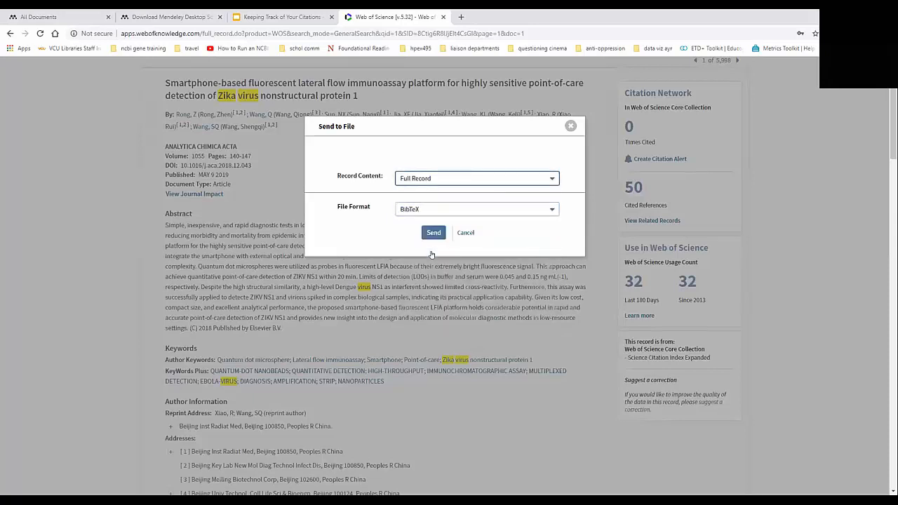
click(431, 233)
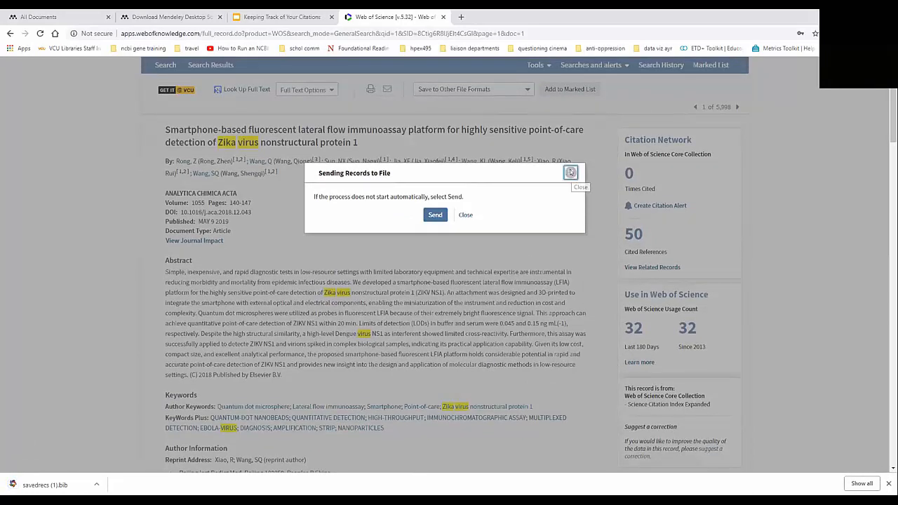
click(570, 173)
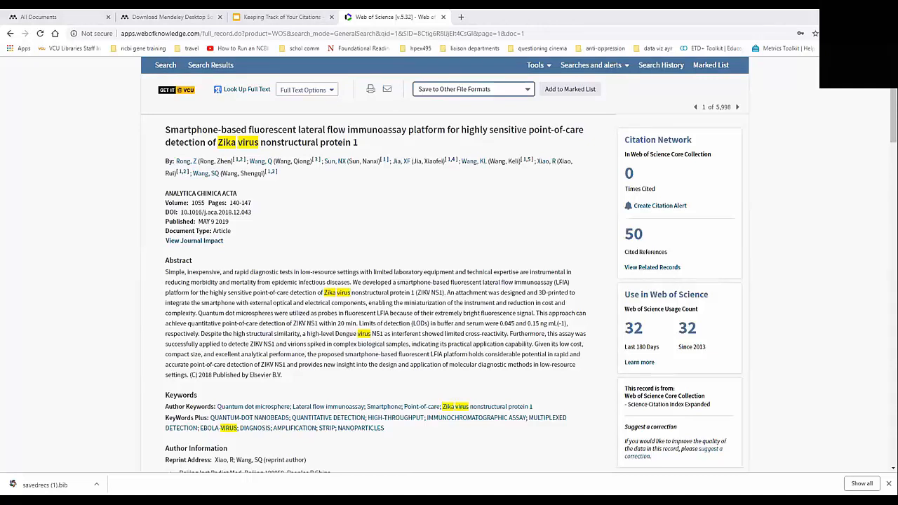
Step: Open the article on ScienceDirect through the VCU library's full-text link and download its PDF
click(181, 89)
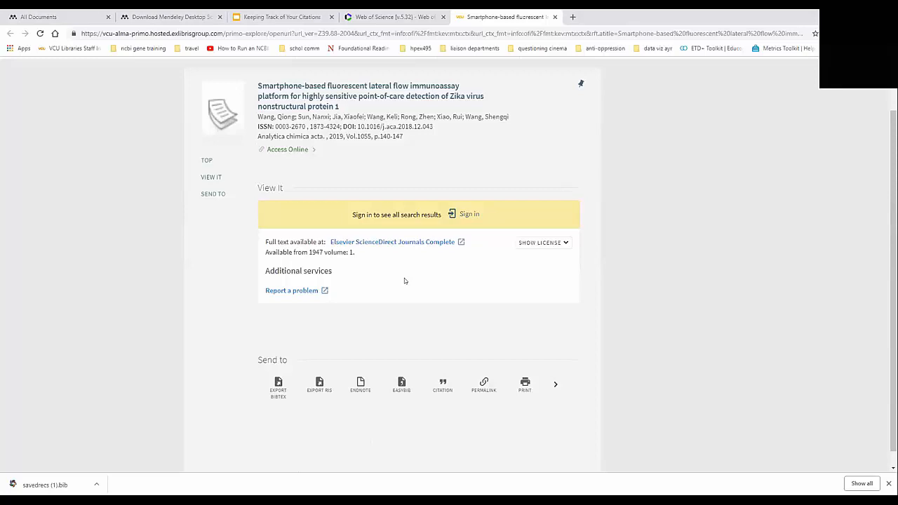
click(413, 241)
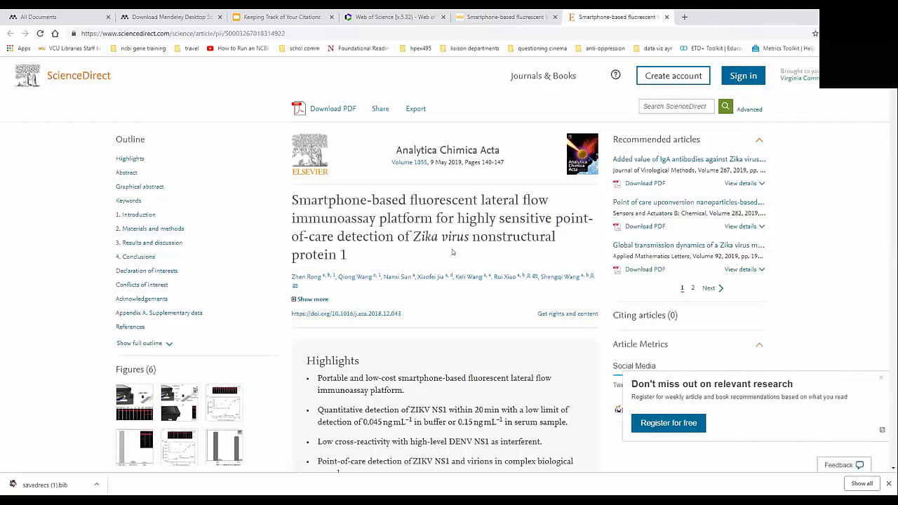
click(345, 108)
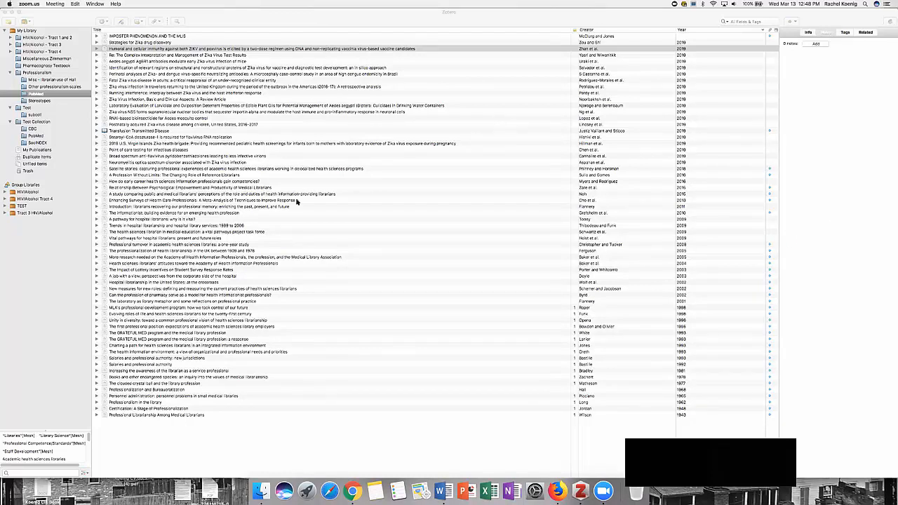
Step: In Zotero, merge the duplicate items titled "The Aging Brain With HIV Infection" and return to the whole library
click(36, 159)
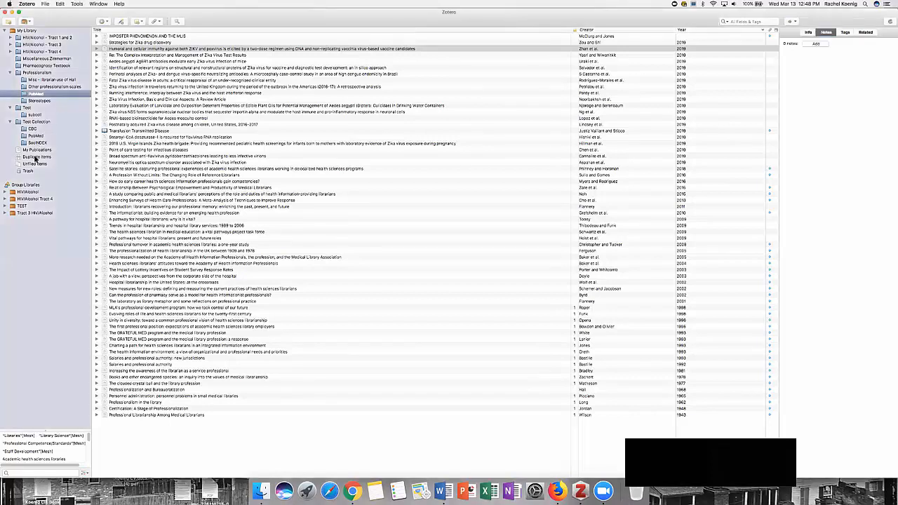
click(35, 157)
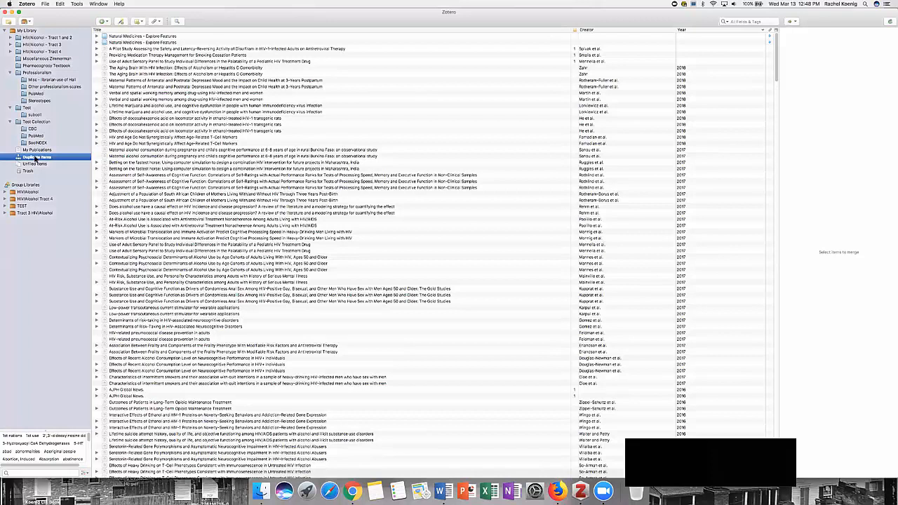
click(125, 70)
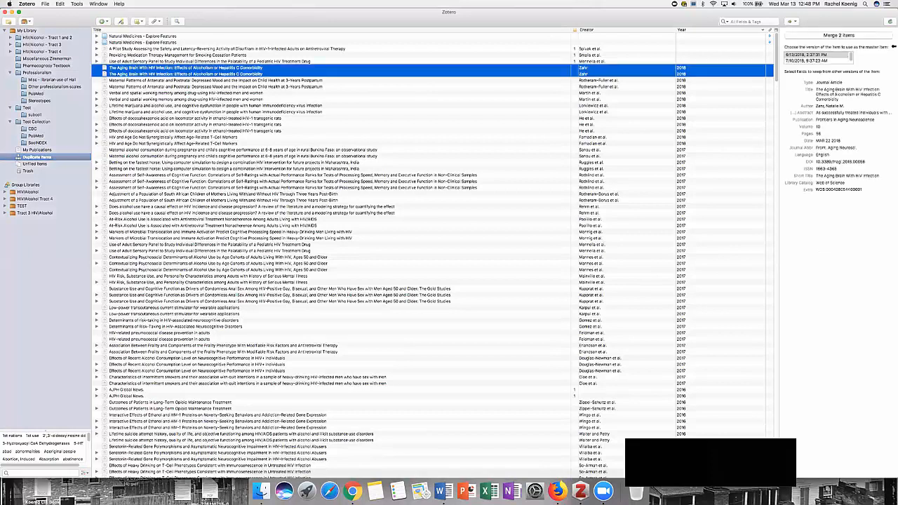
click(829, 36)
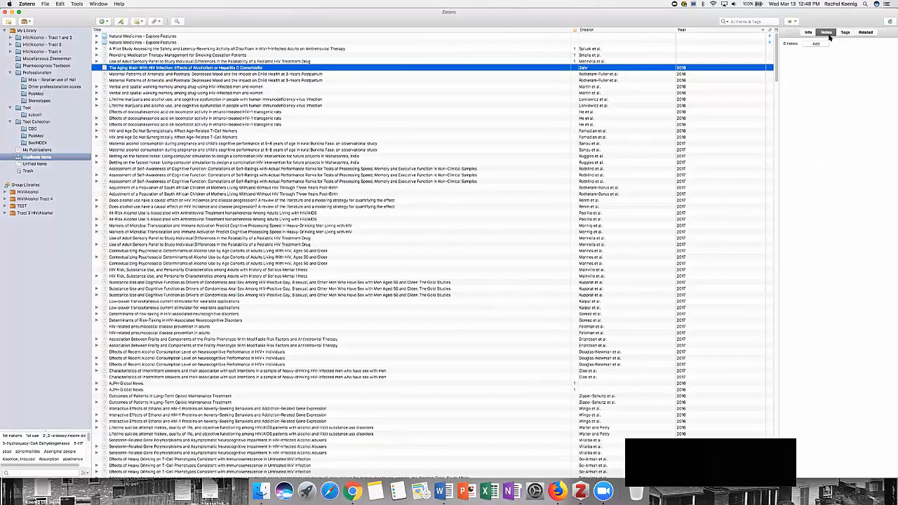
click(28, 31)
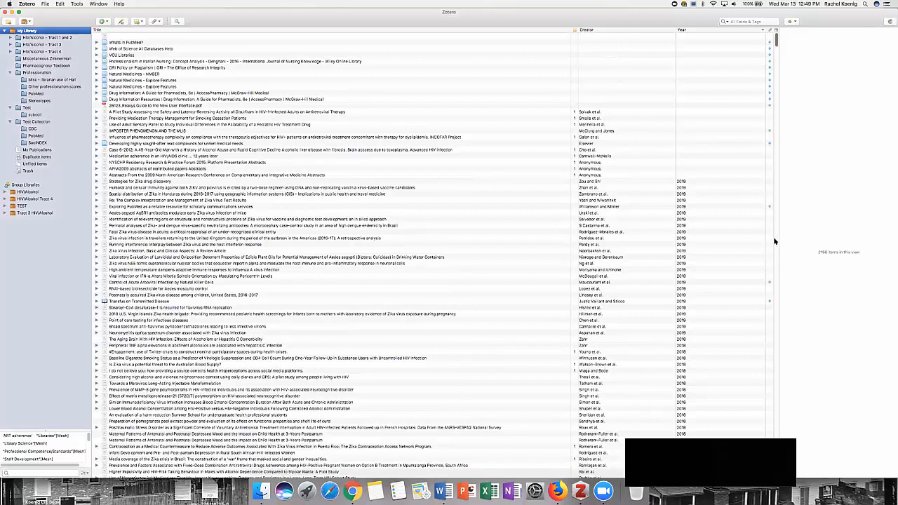
Step: Minimize the Zotero and PubMed windows and enlarge the blank Word document window behind them
click(15, 13)
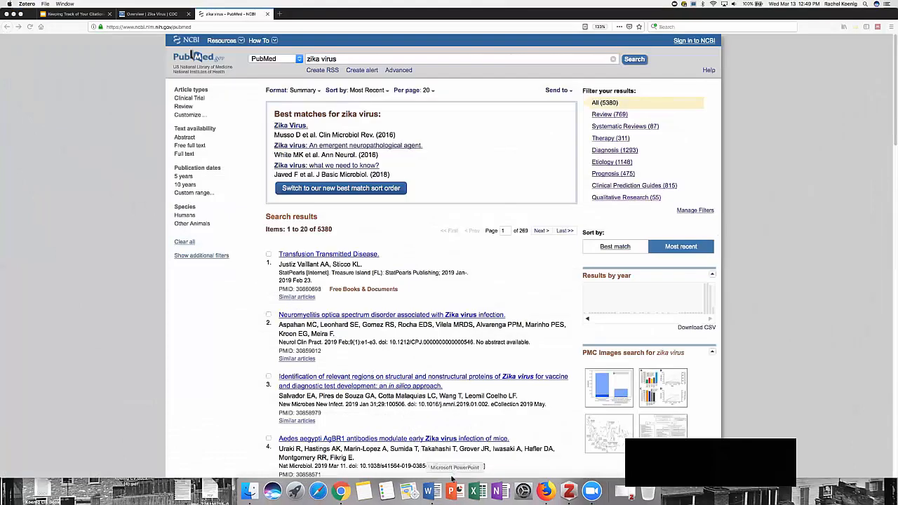
click(15, 14)
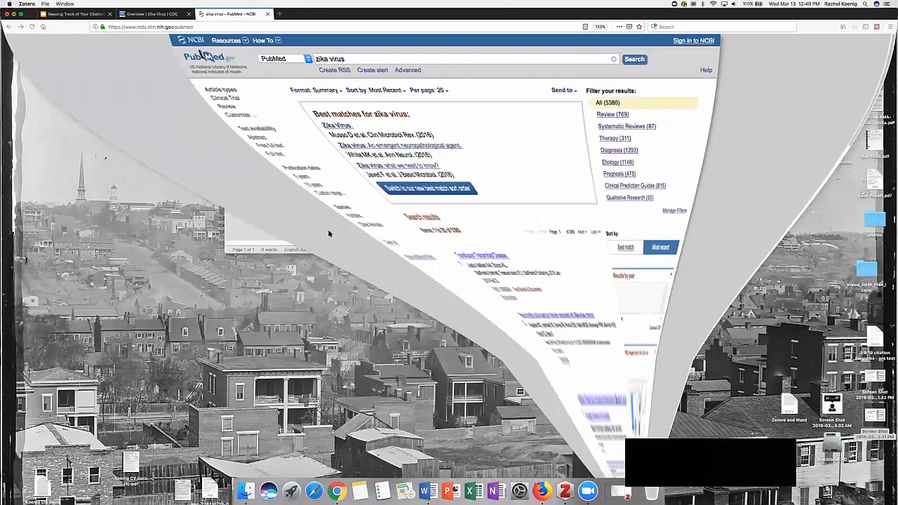
drag(313, 16, 307, 107)
double_click(414, 103)
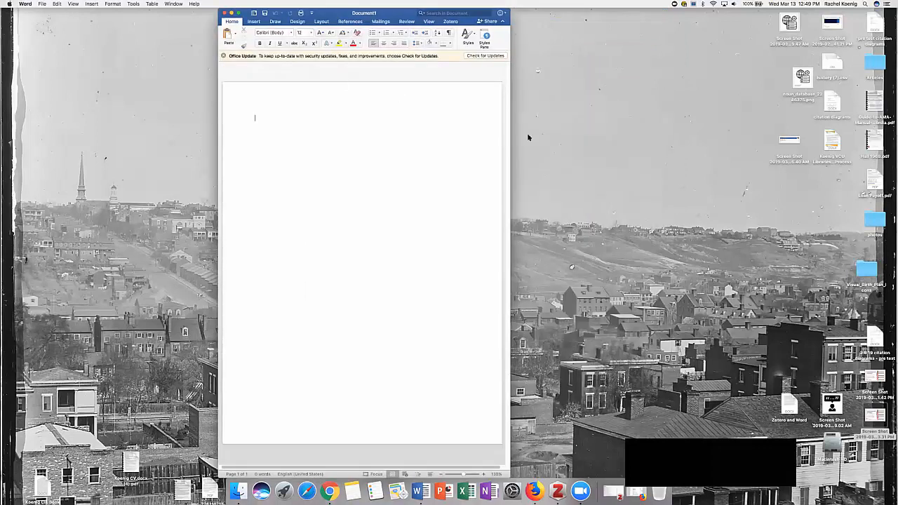
Step: Widen the blank Word document window and move it down from the screen's upper edge
drag(509, 137, 679, 151)
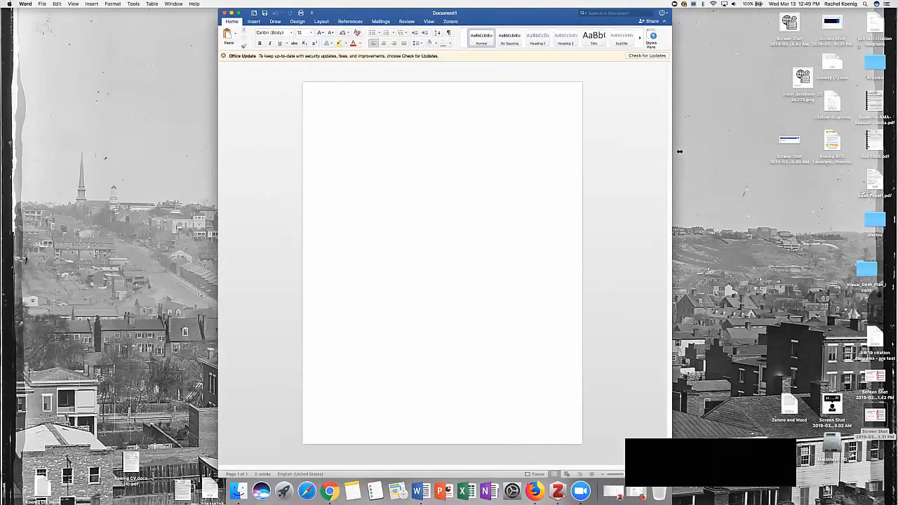
click(312, 12)
click(245, 14)
drag(245, 14, 257, 41)
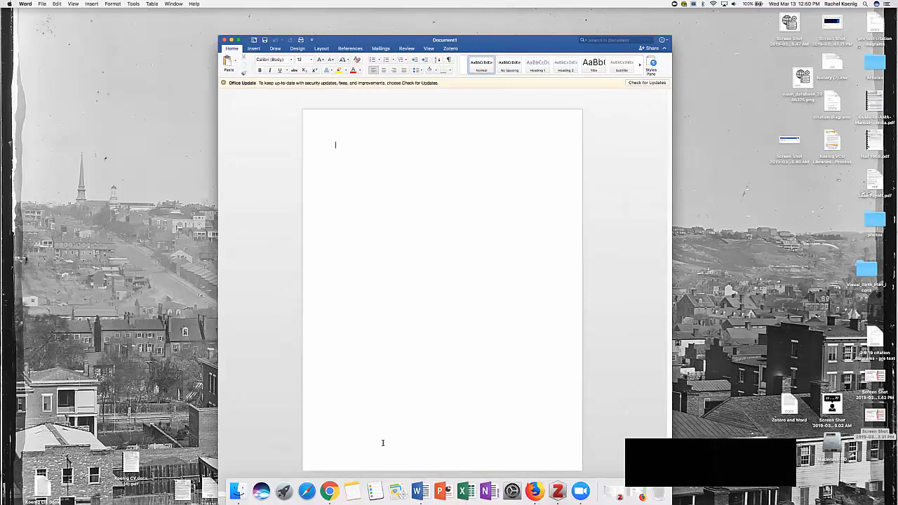
Step: Bring up the slide with the Zotero and Mendeley download links in the browser, and minimize the Firefox and Chrome windows
click(329, 491)
click(534, 491)
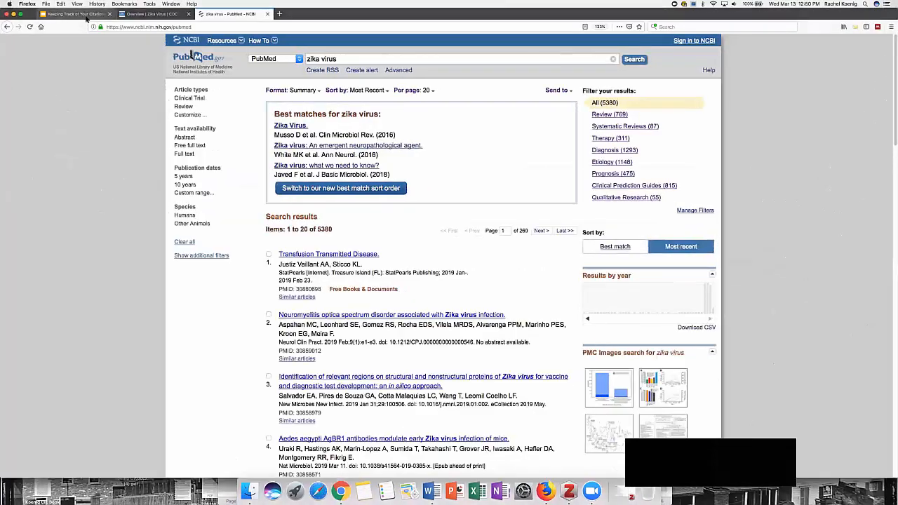
click(87, 16)
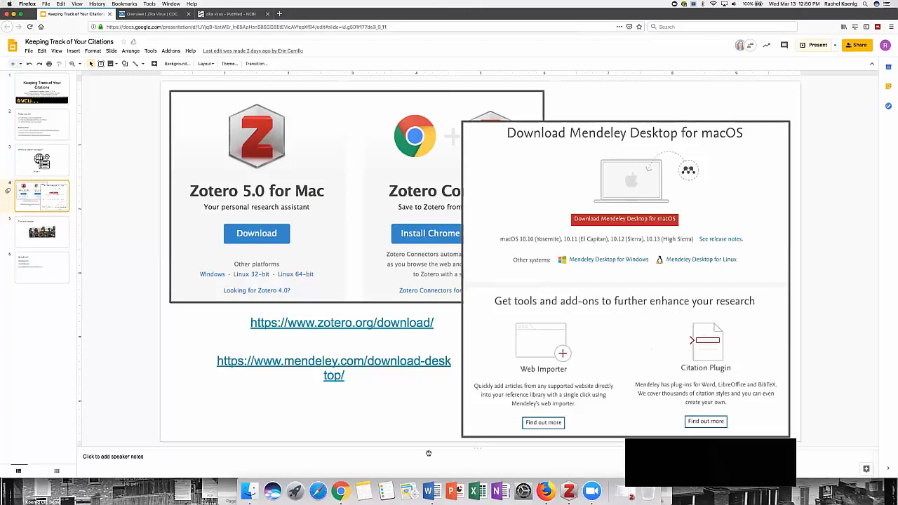
click(13, 14)
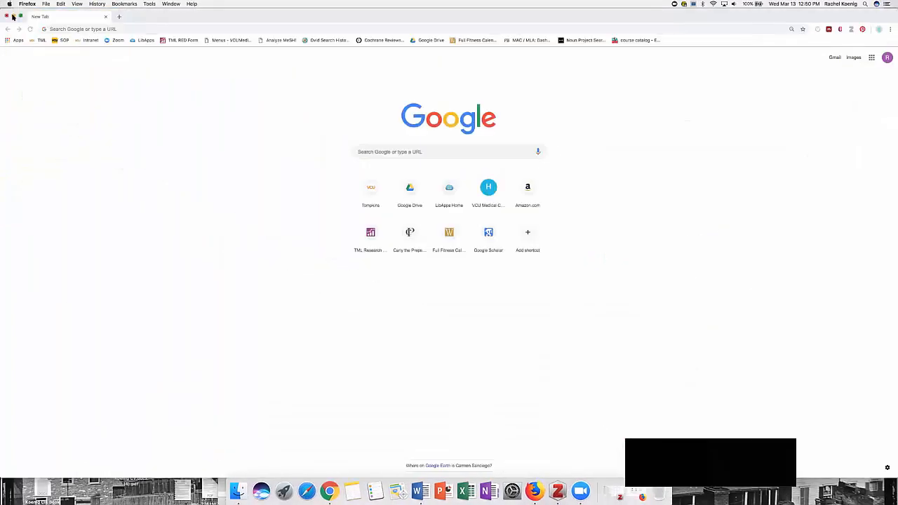
click(14, 15)
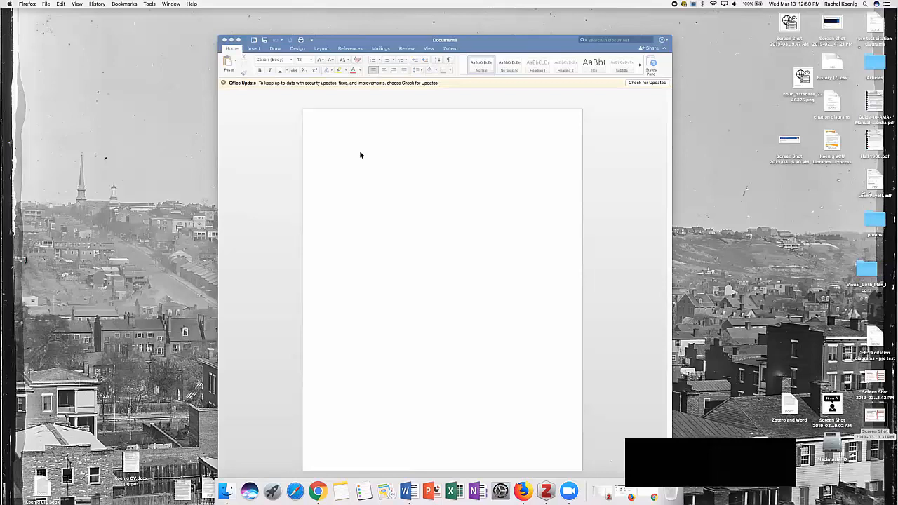
Step: Show the Zotero citation tools for the blank Word document and reposition its window, with the page zoomed to 150%
click(396, 147)
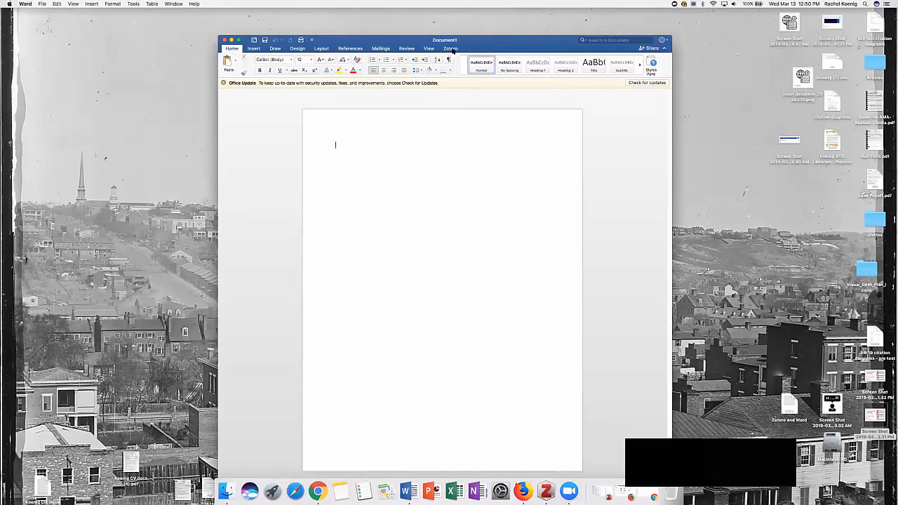
click(450, 48)
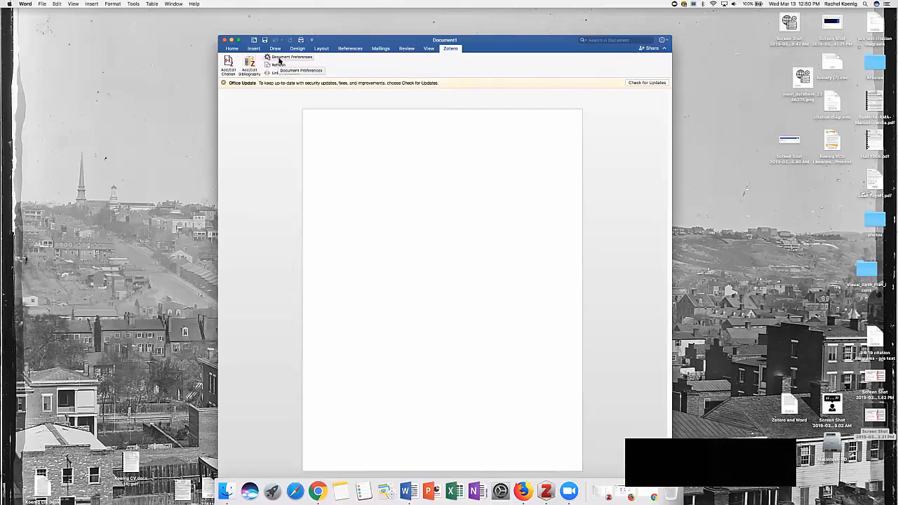
drag(502, 50, 432, 50)
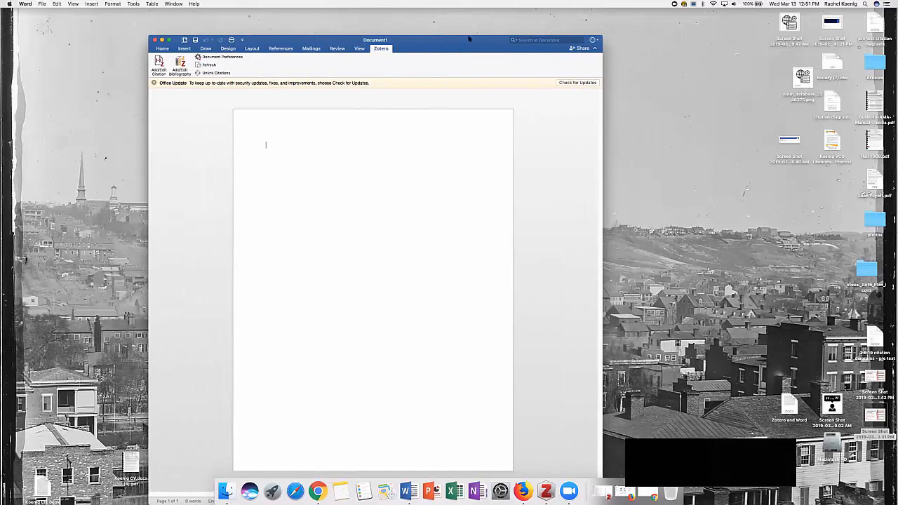
drag(380, 35, 380, 114)
drag(453, 120, 462, 67)
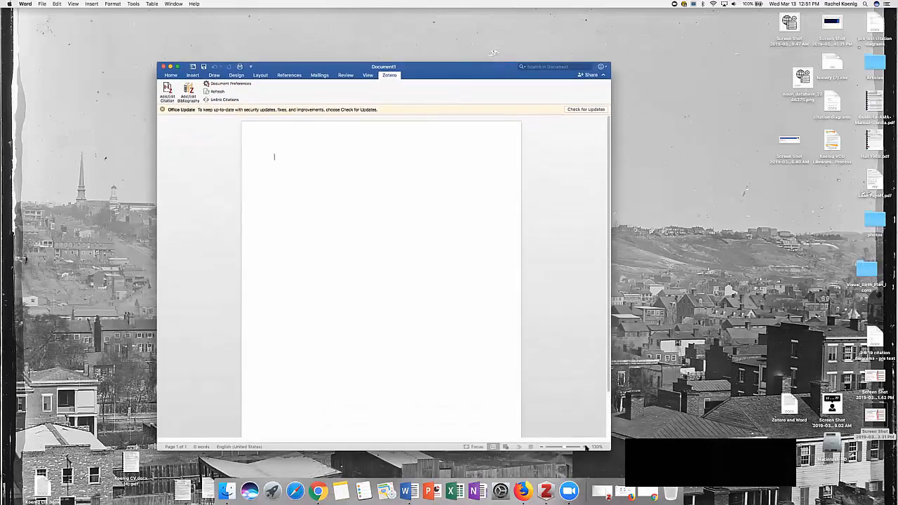
click(584, 446)
click(584, 447)
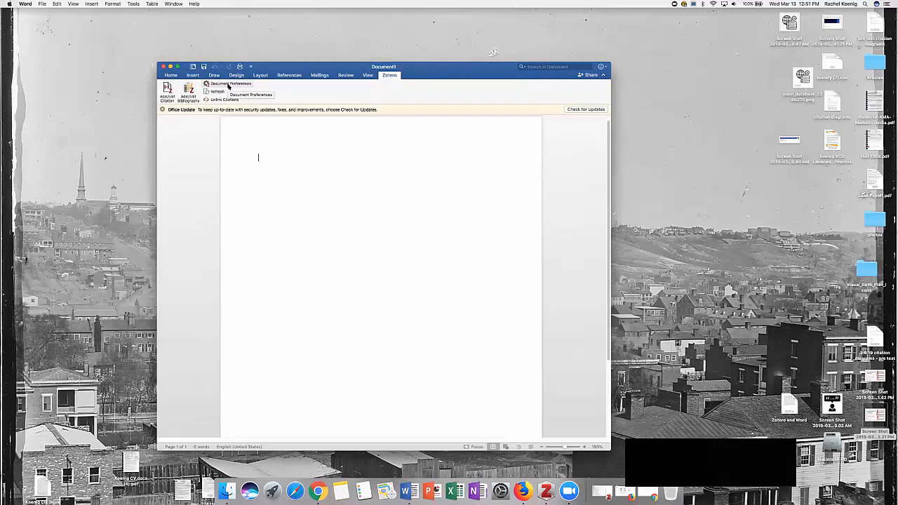
Step: From Zotero's document preferences, look into the repository of additional citation styles and set the document's style to American Medical Association
click(228, 86)
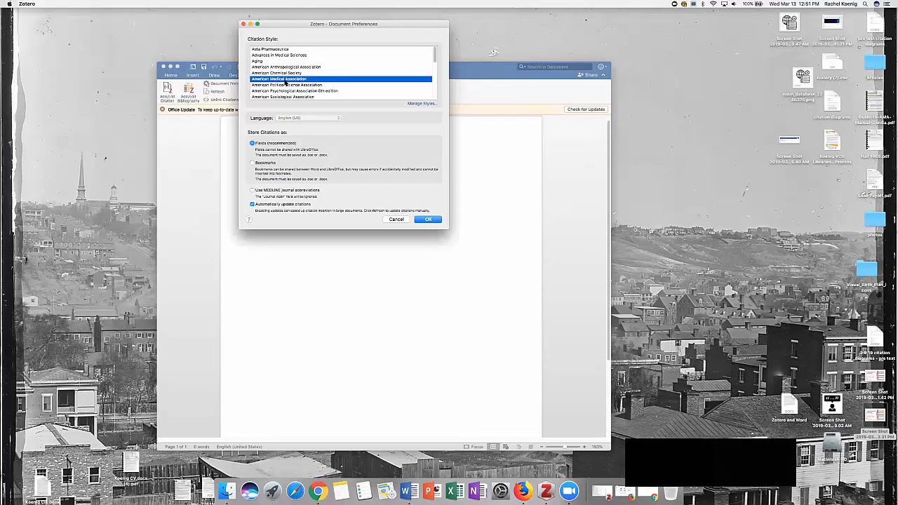
click(418, 104)
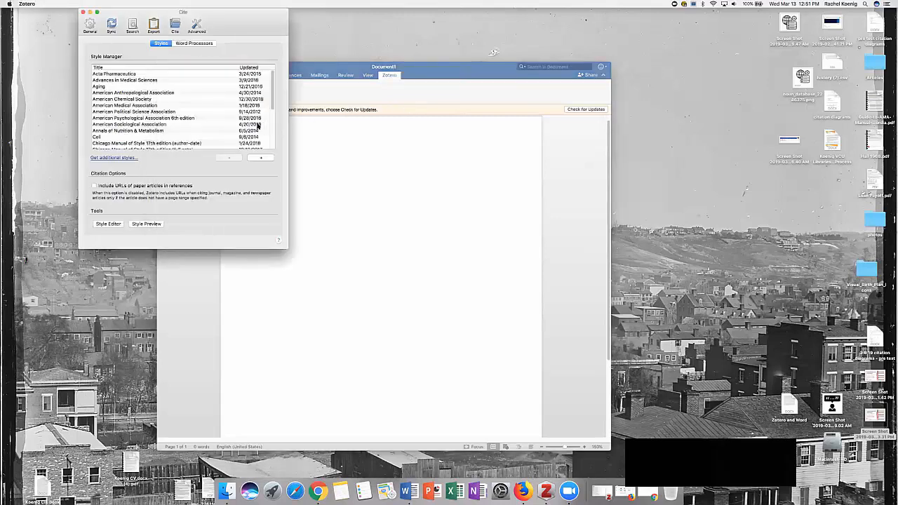
click(113, 158)
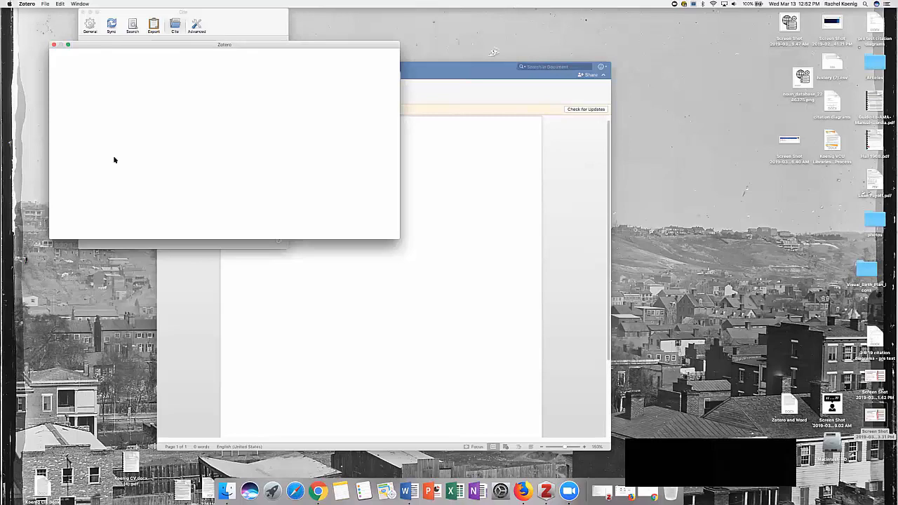
drag(55, 154, 68, 154)
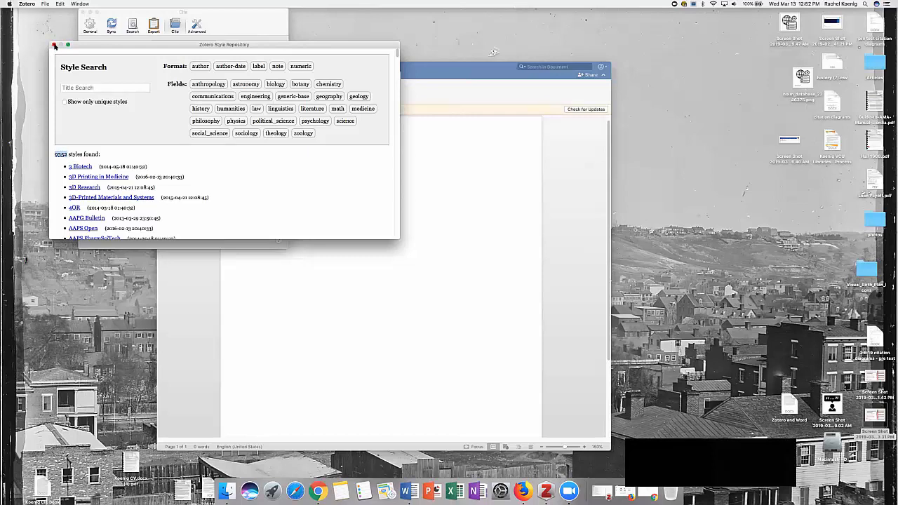
click(54, 46)
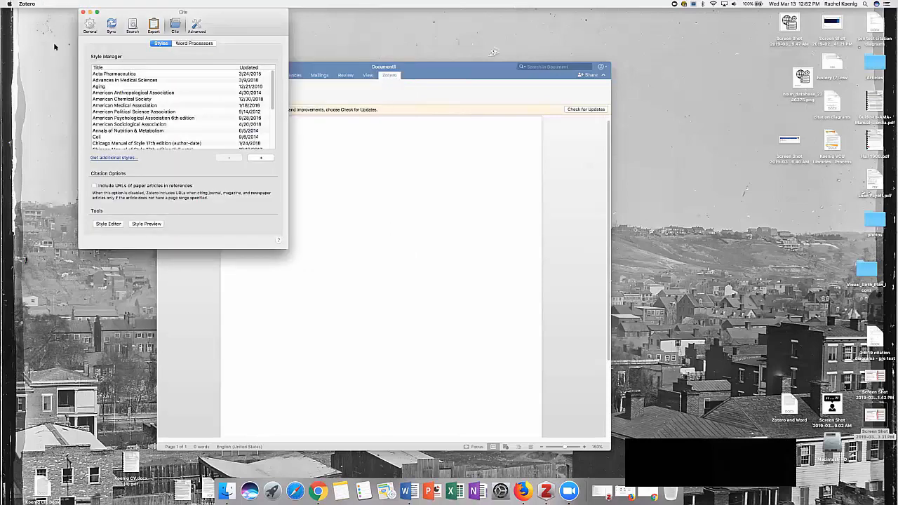
click(83, 12)
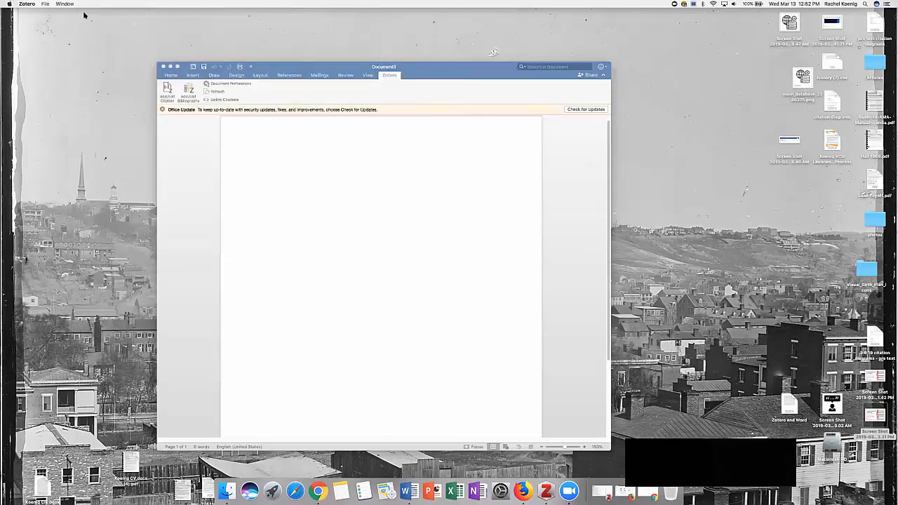
click(237, 86)
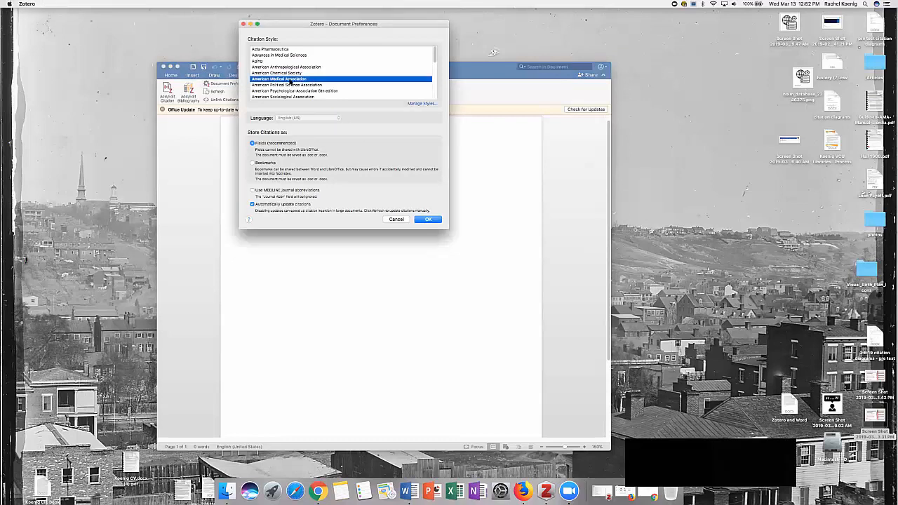
click(429, 219)
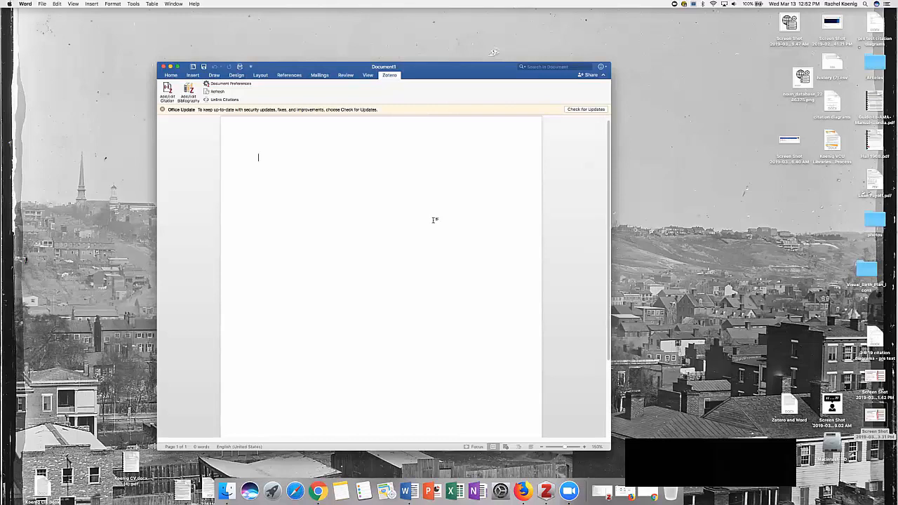
Step: Write "My first sentence." and cite "What We Know About Zika" from the CDC subcollection of Test Collection after it
text(My first sentence.)
click(166, 89)
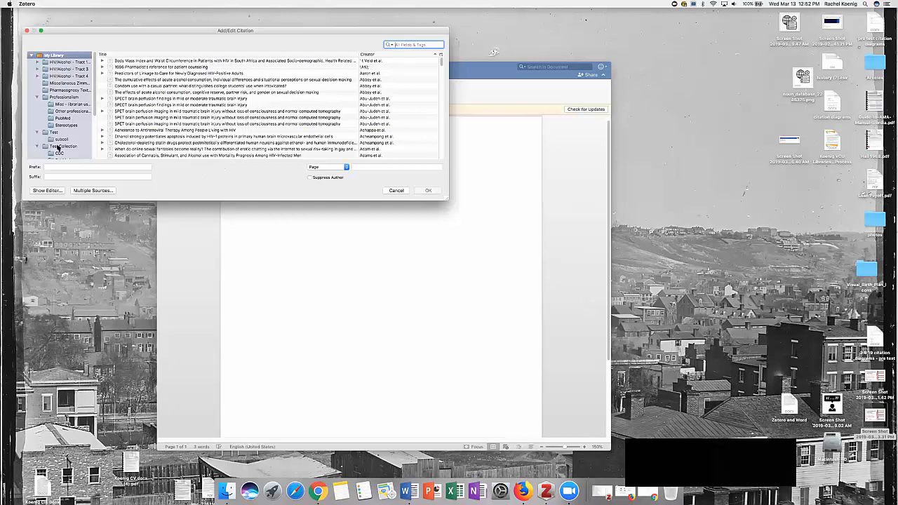
click(61, 154)
click(143, 63)
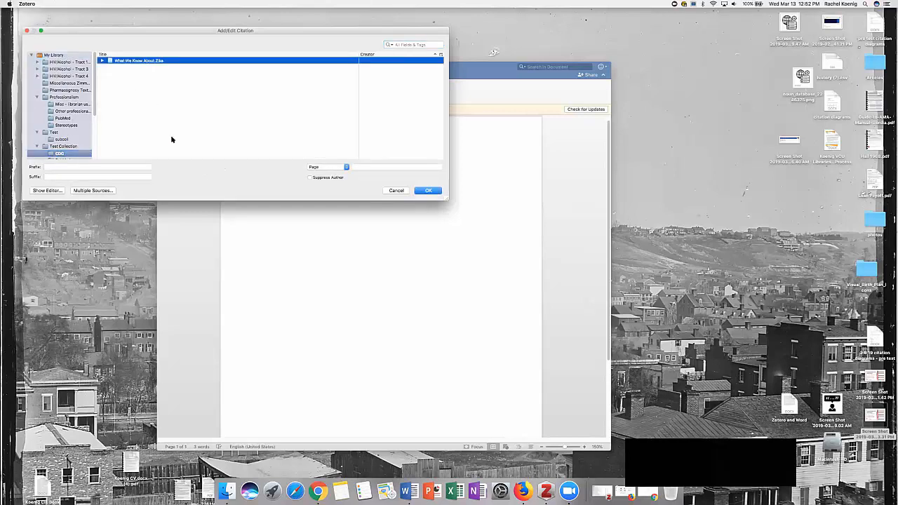
click(437, 193)
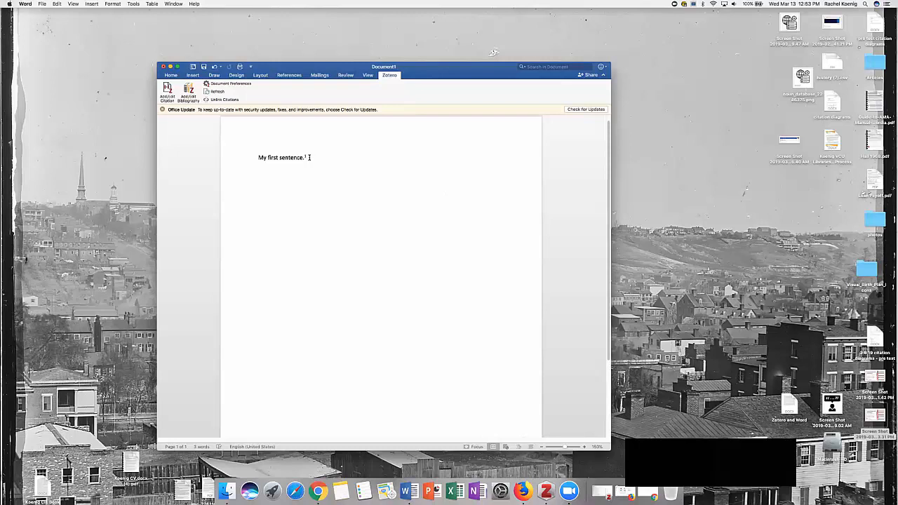
Step: Add a multiple-source citation combining the Neuromyelitis optica and "Can the profession of pharmacy" articles from the PubMed subcollection under Professionalism
click(166, 88)
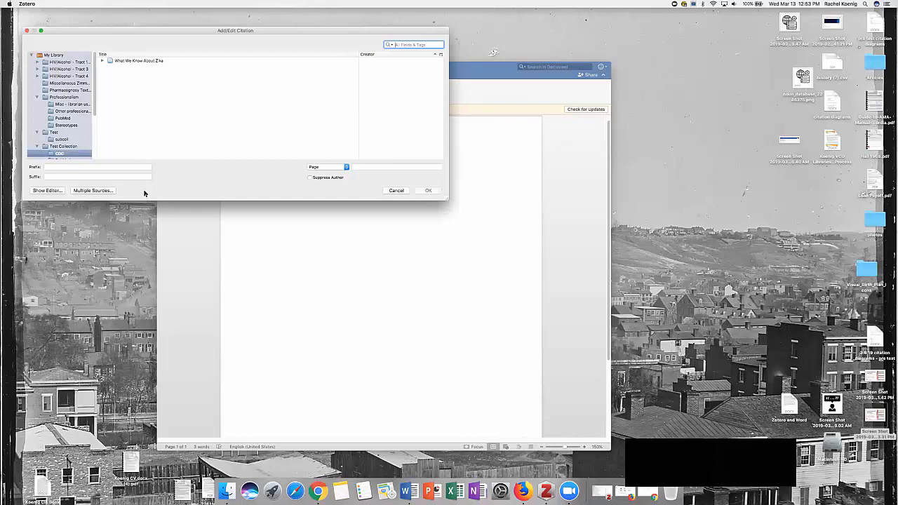
click(103, 192)
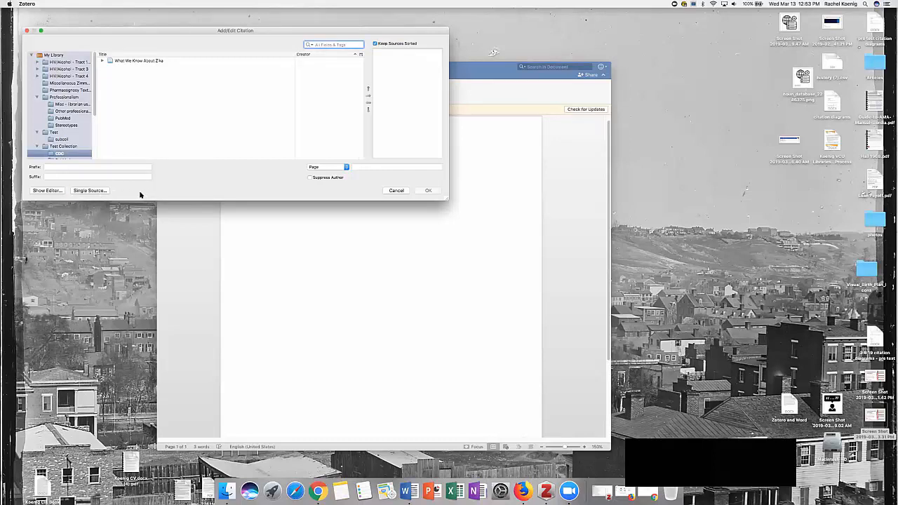
click(92, 191)
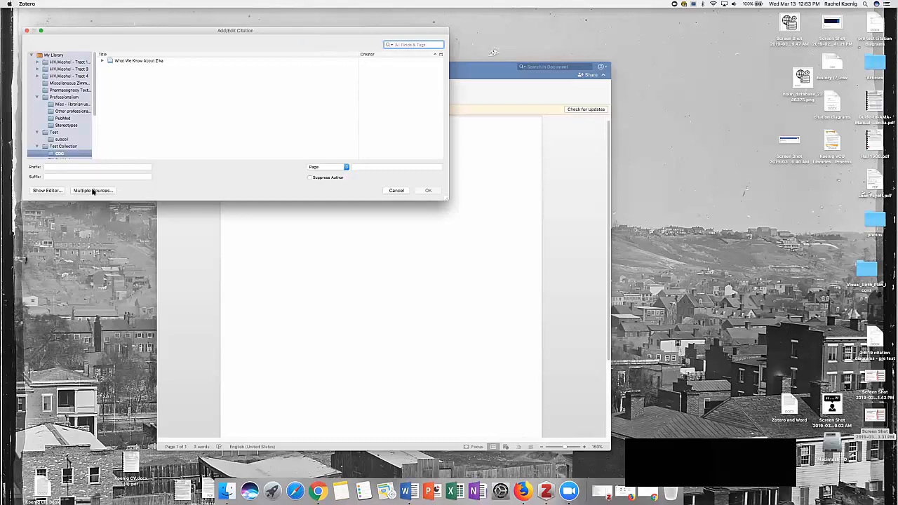
click(93, 191)
scroll(71, 148, down, 2)
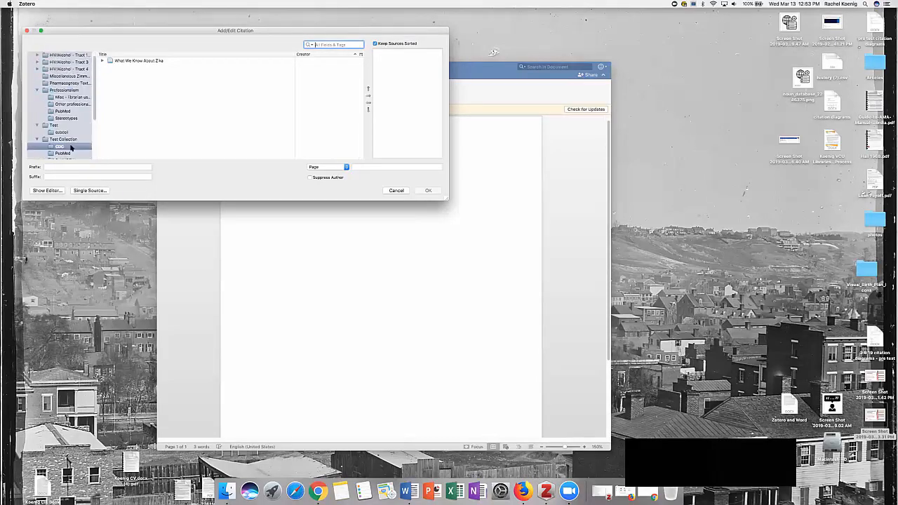
click(66, 112)
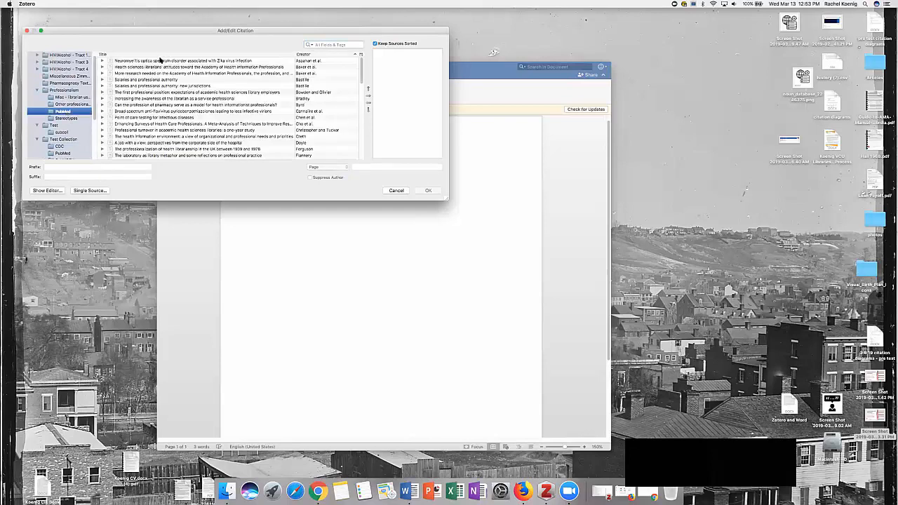
click(157, 61)
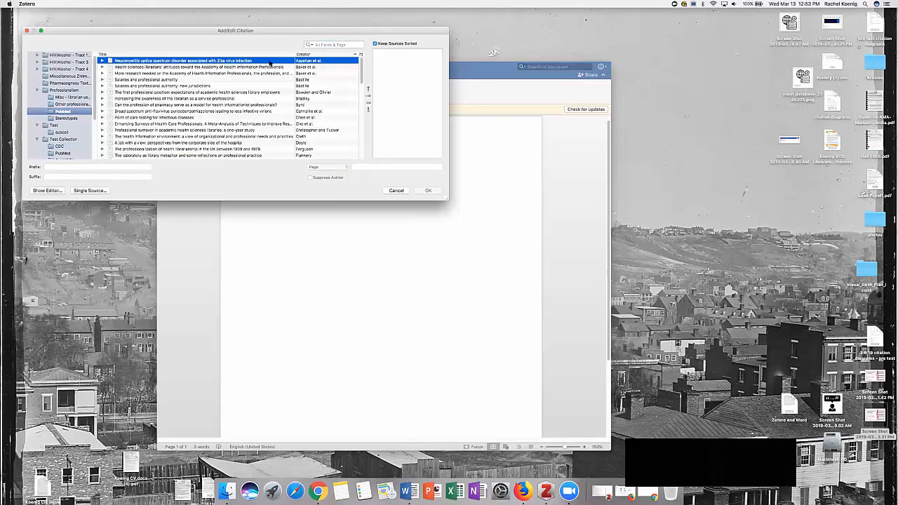
click(367, 96)
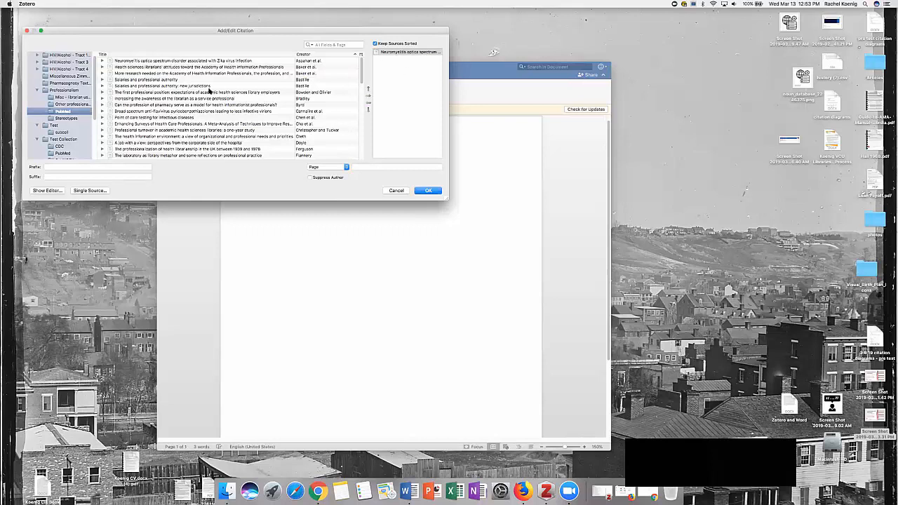
click(164, 105)
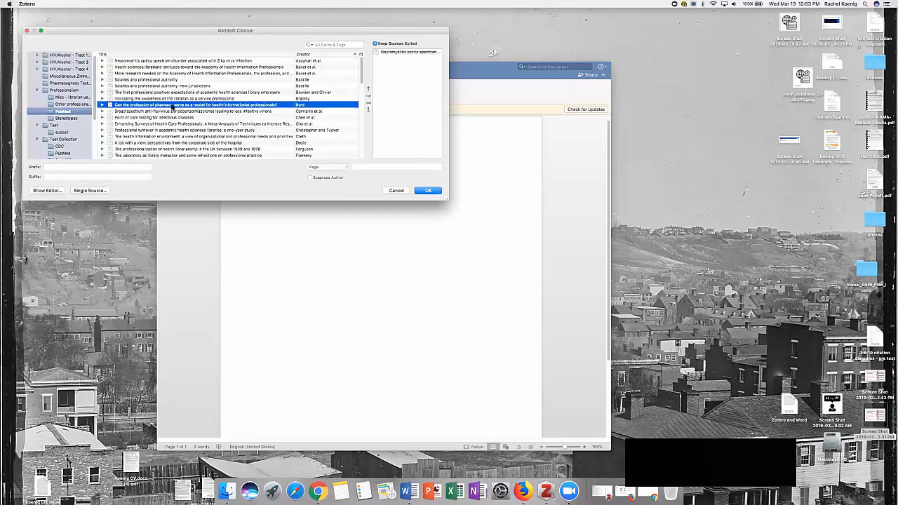
click(368, 96)
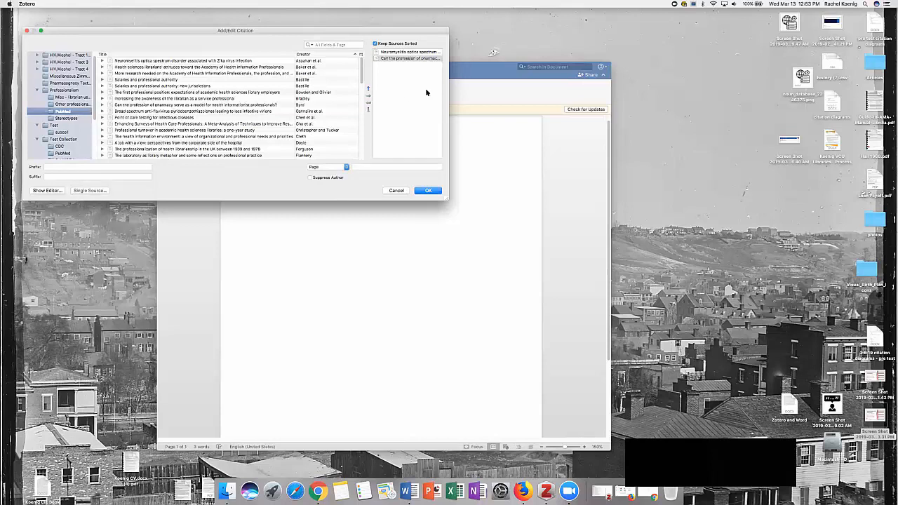
click(428, 191)
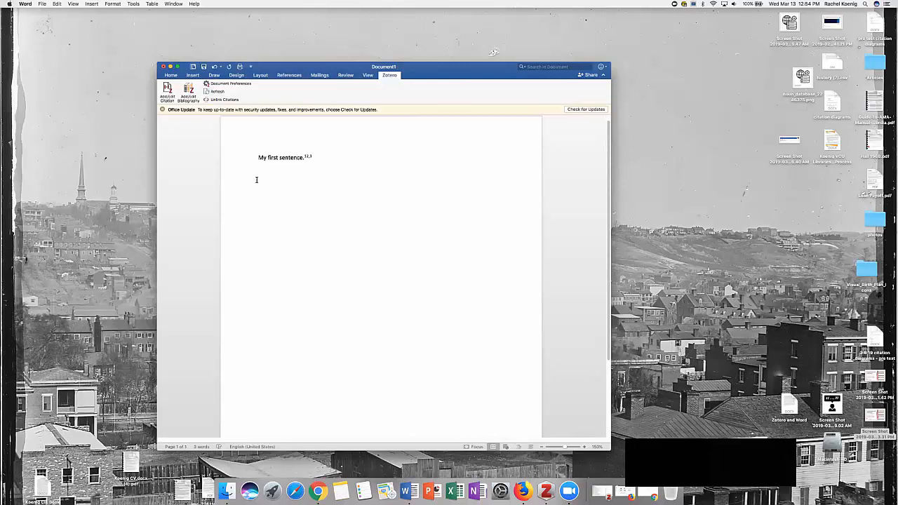
Step: Insert the Zotero bibliography below the cited sentence
click(188, 91)
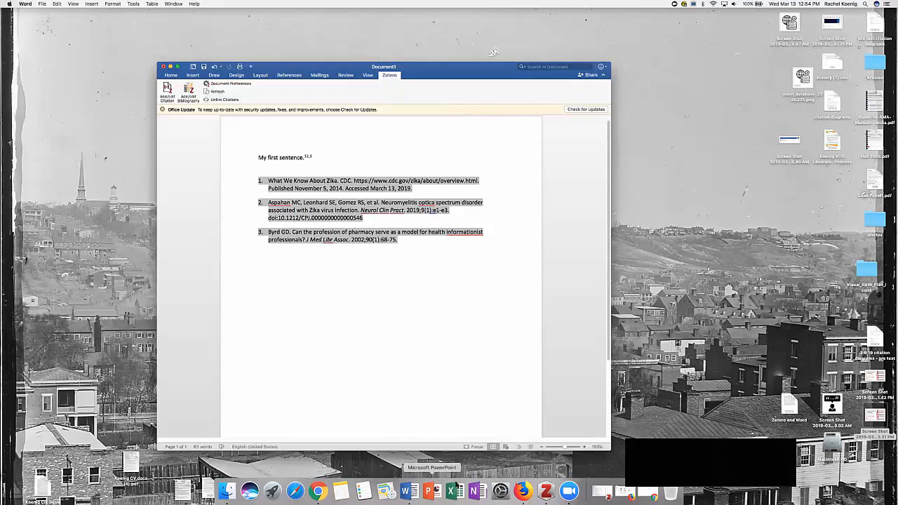
Step: Switch to Firefox, revisit the CDC Zika Virus overview page and return to the Word document
click(523, 490)
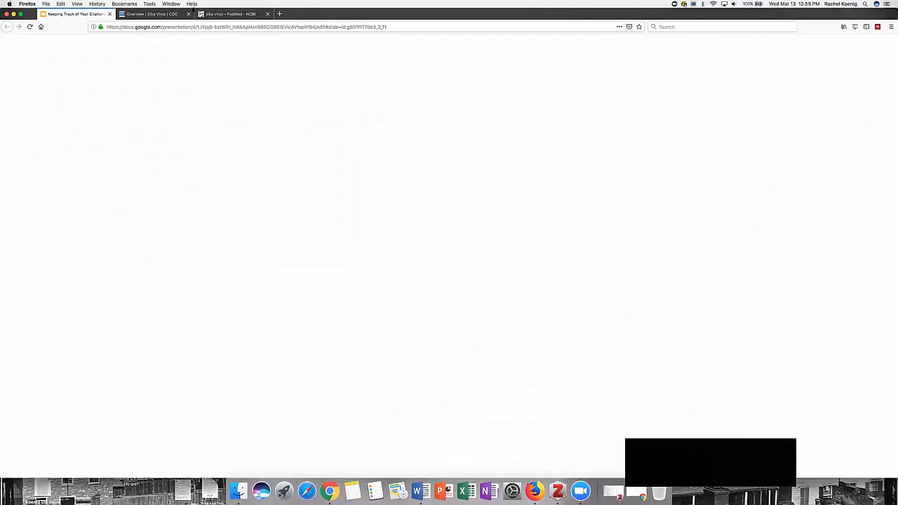
click(279, 14)
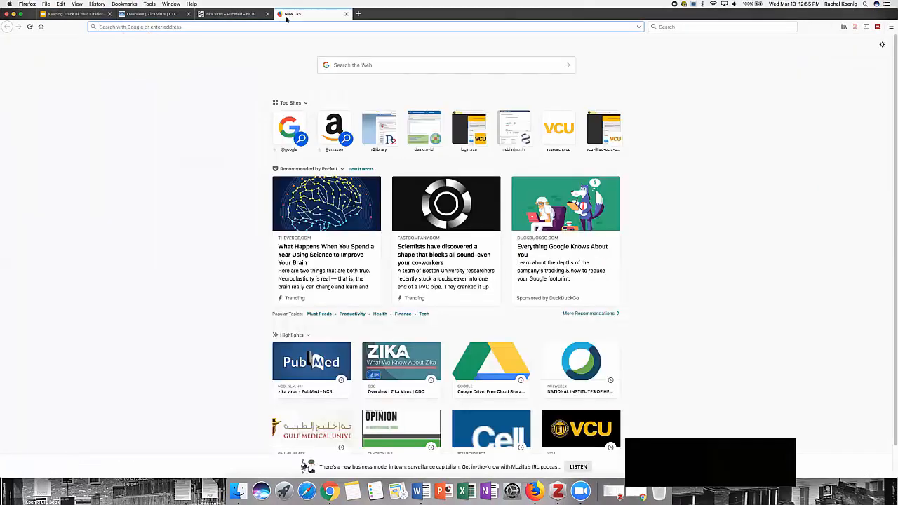
click(166, 15)
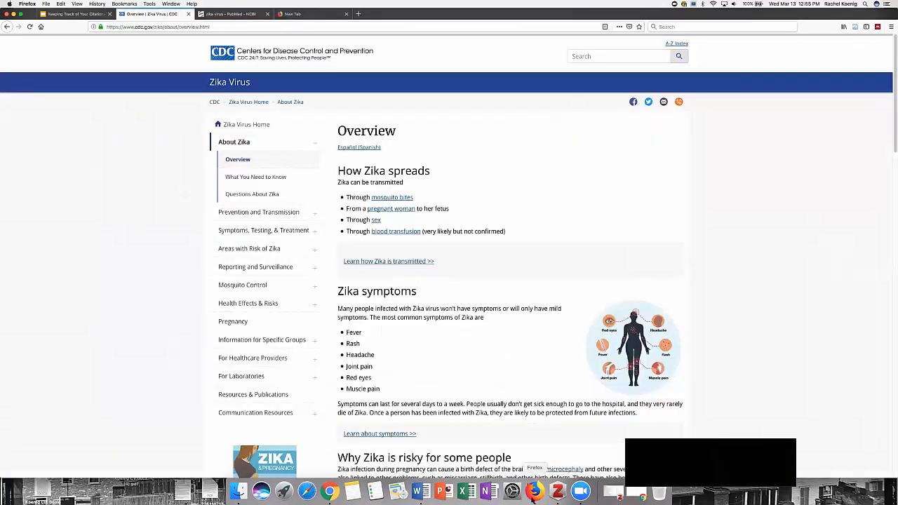
click(421, 491)
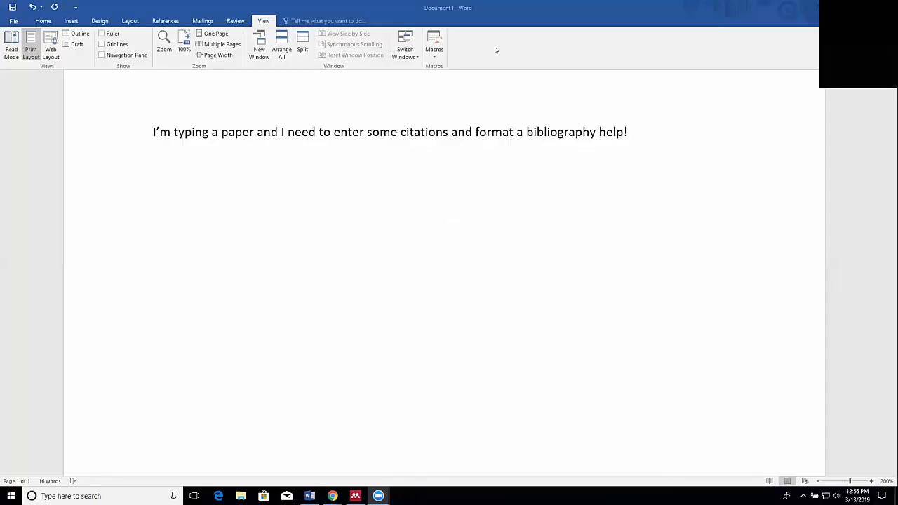
Step: Insert a Mendeley citation after "enter" combining "Sex Differences in Institutional Support for Junior Biomedical Researchers" and "Data analysis" from My Library
click(162, 21)
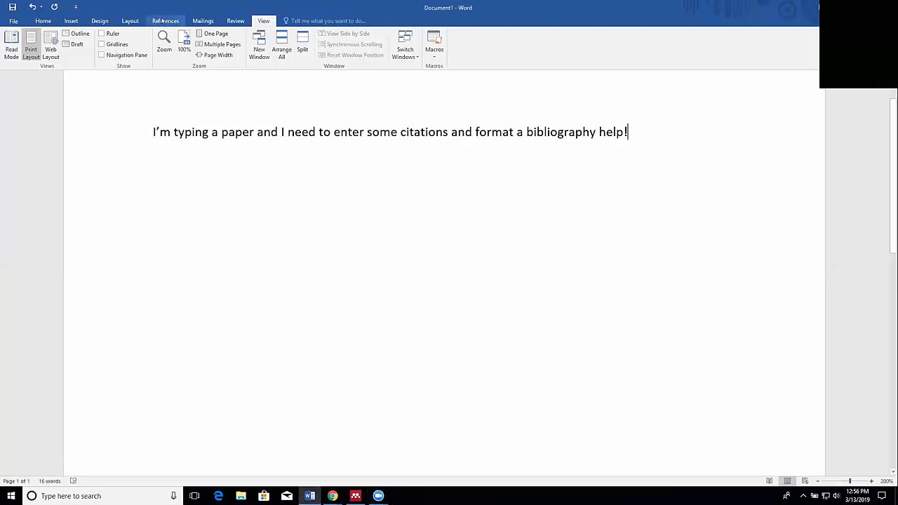
click(162, 21)
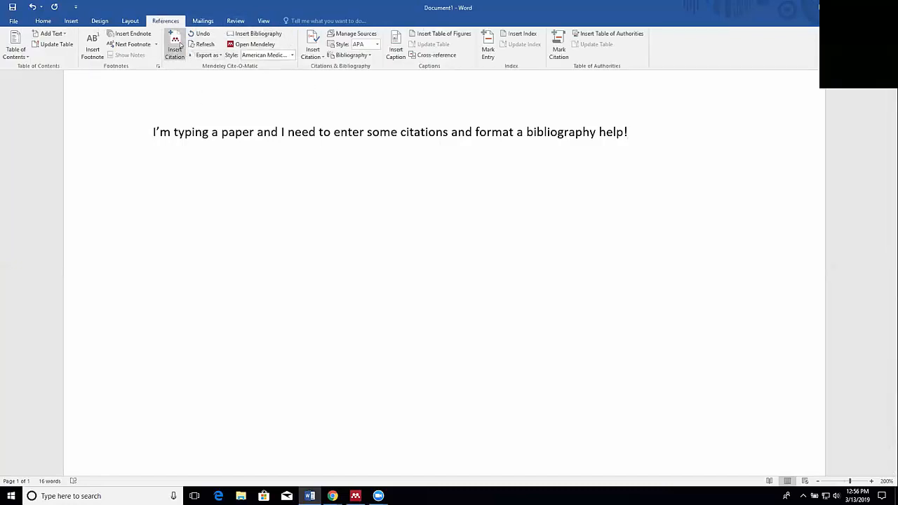
click(255, 132)
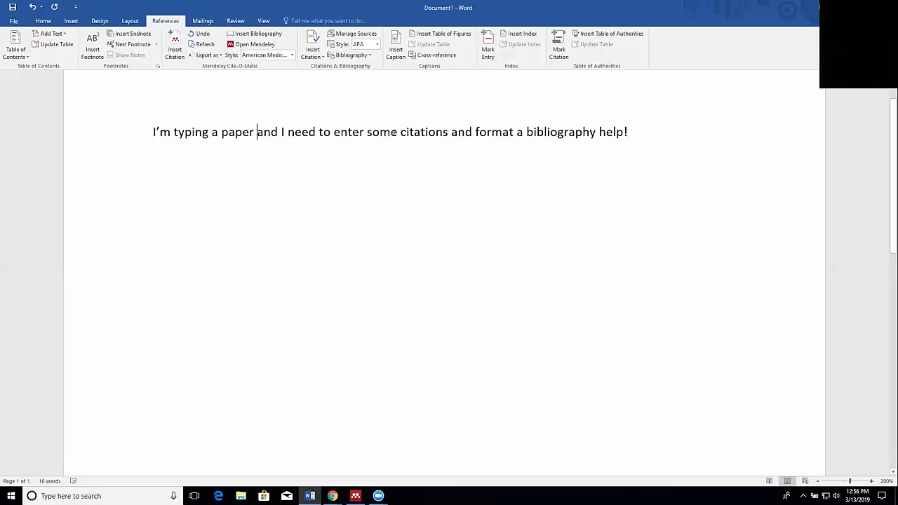
click(366, 131)
click(174, 47)
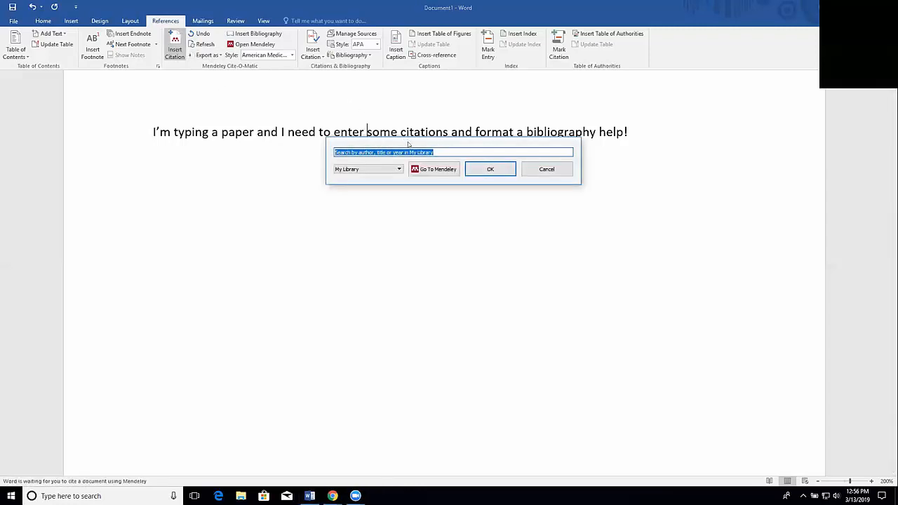
text(a)
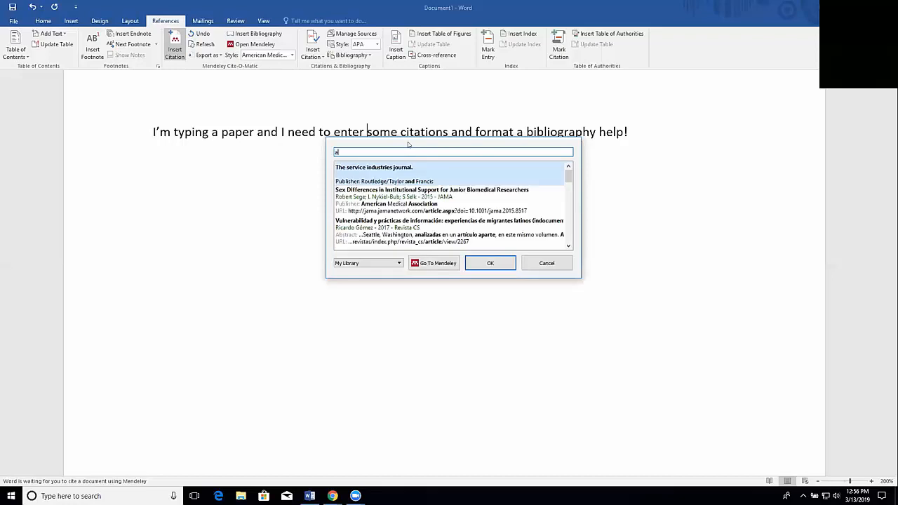
click(415, 193)
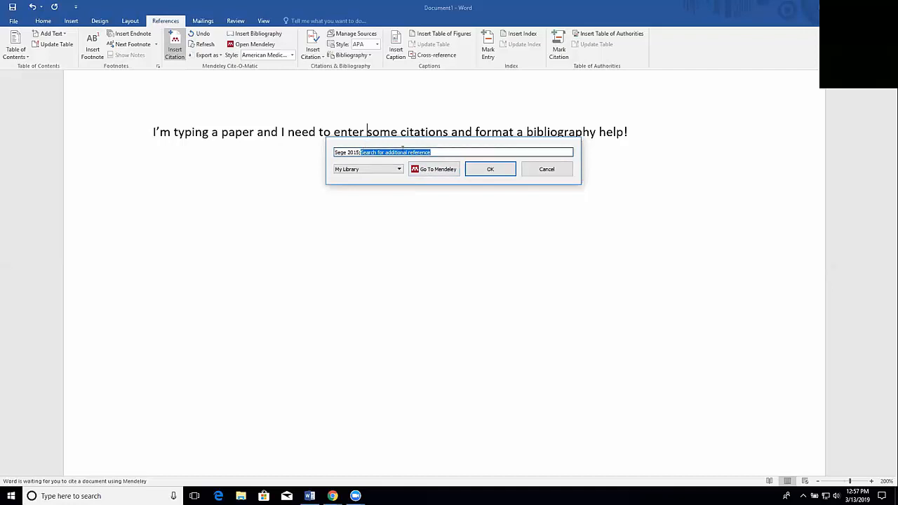
text(b)
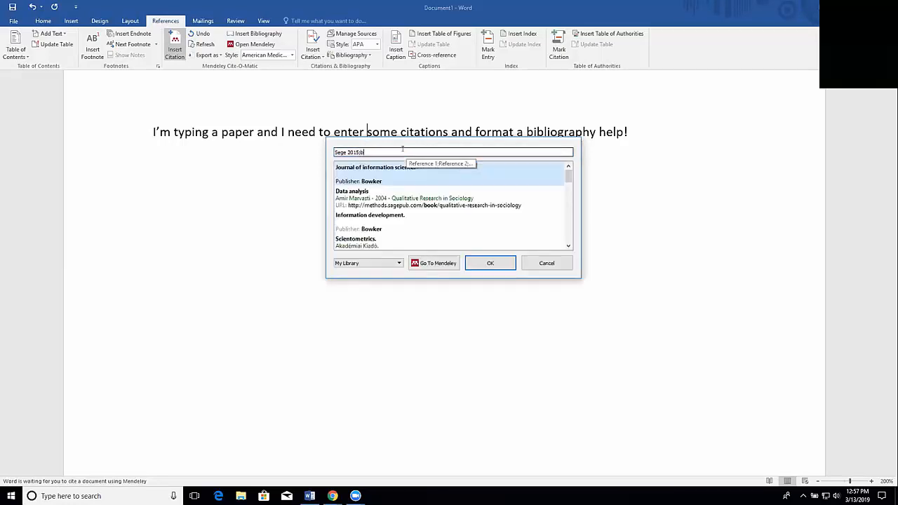
click(403, 196)
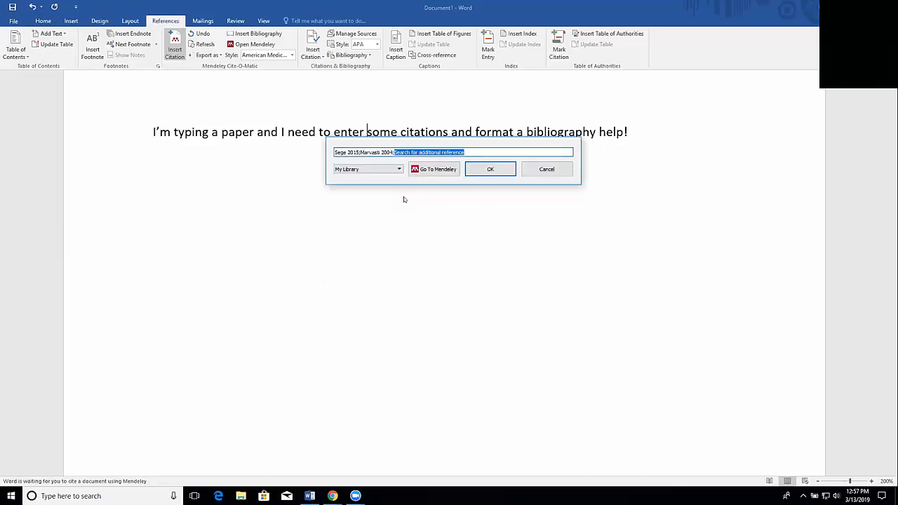
click(490, 169)
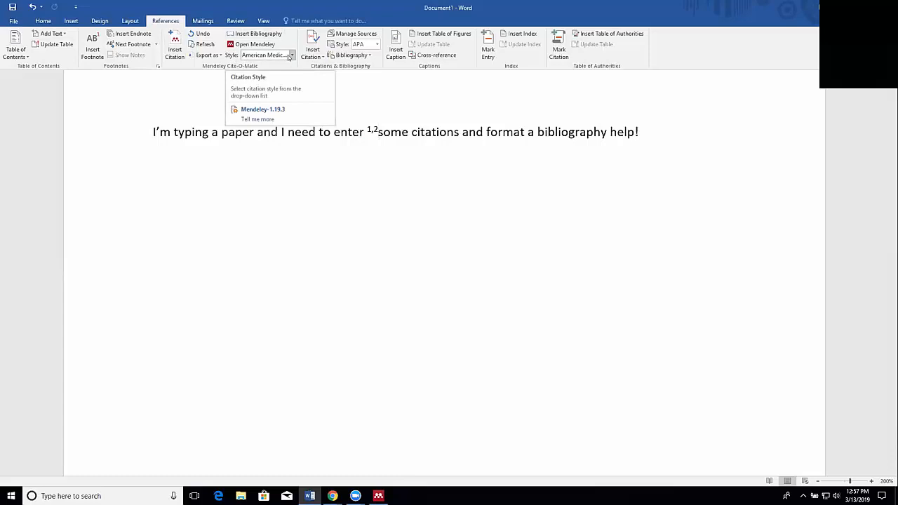
Step: Change the Mendeley citation style to American Psychological Association 6th edition and insert the bibliography below the sentence
click(288, 57)
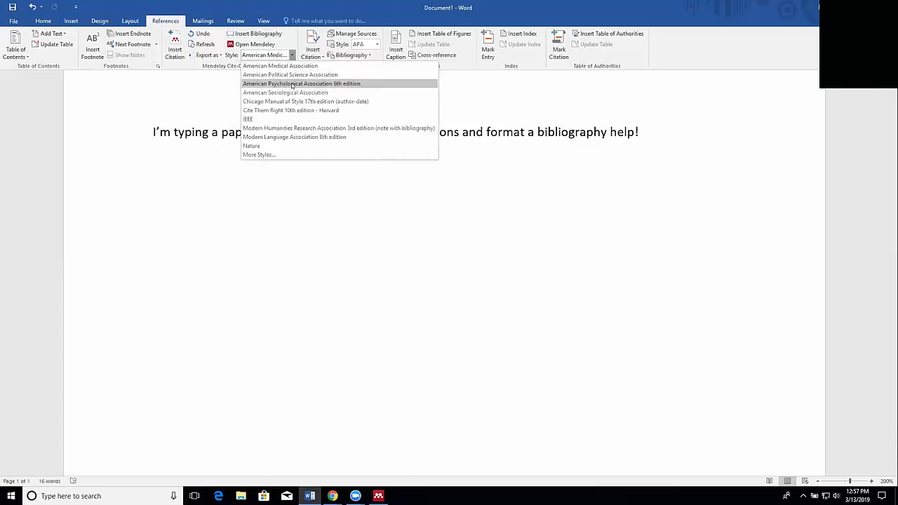
click(289, 83)
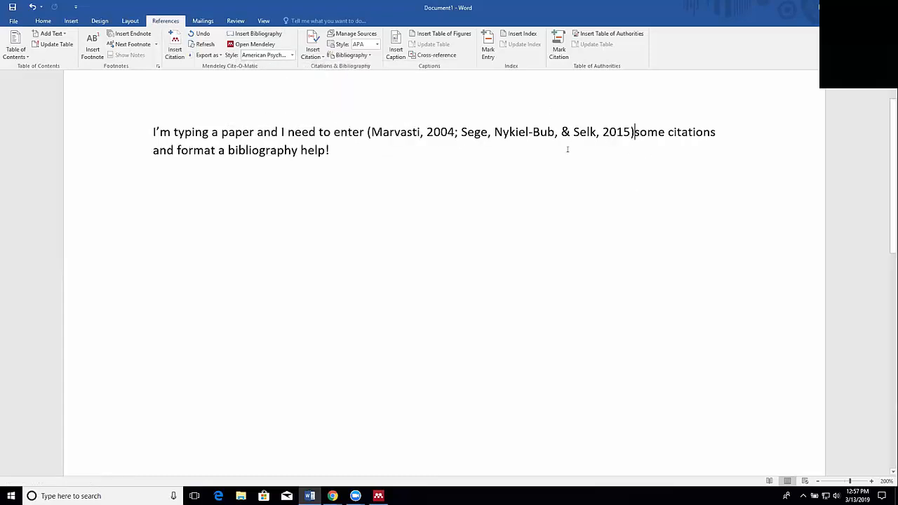
click(329, 150)
key(Return)
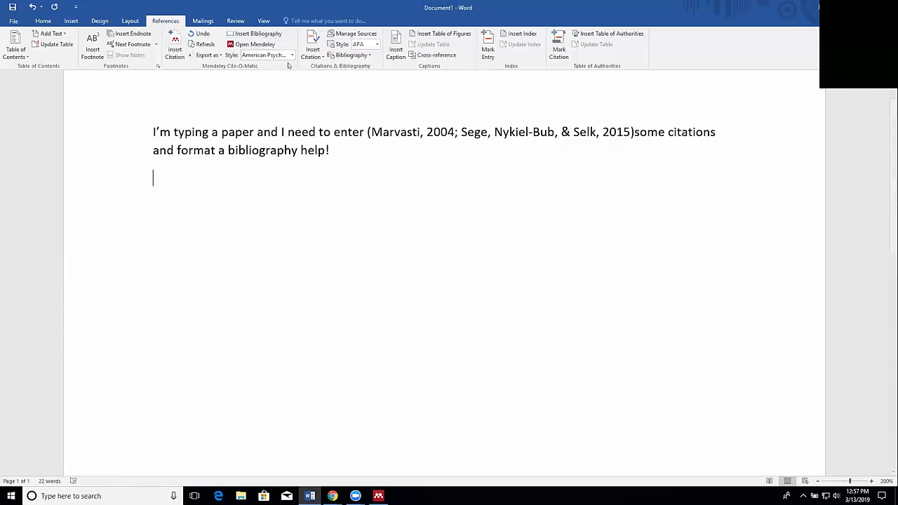
click(257, 34)
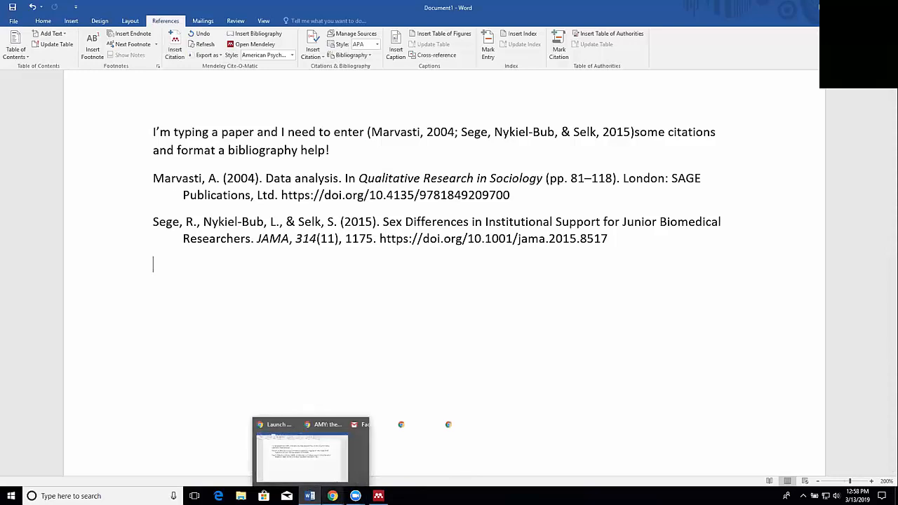
Step: Switch to Chrome, check the search field on the Zotero documentation page and open the Zotero forums' recent discussions
mouse_move(333, 496)
click(518, 455)
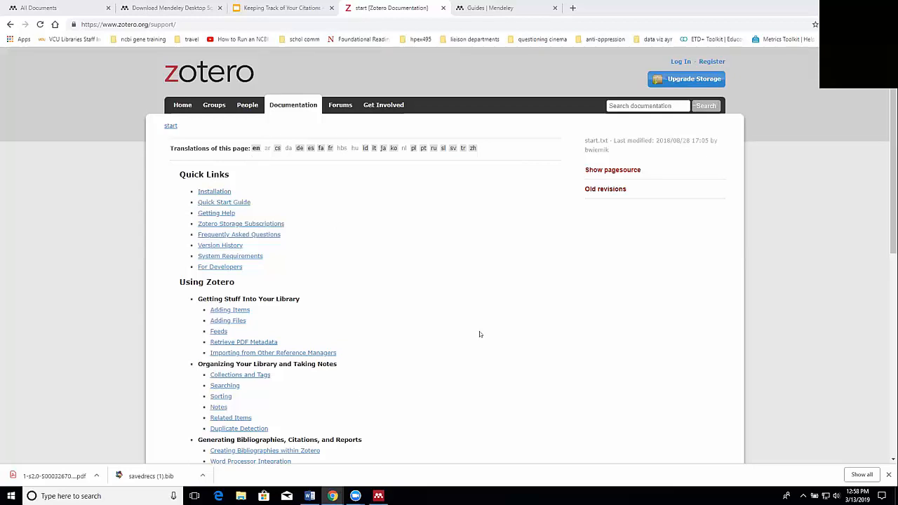
click(641, 105)
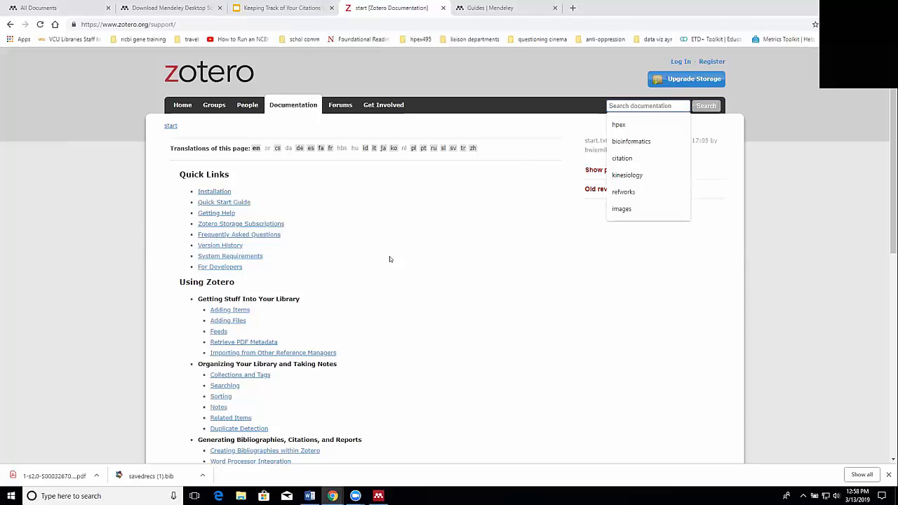
click(335, 104)
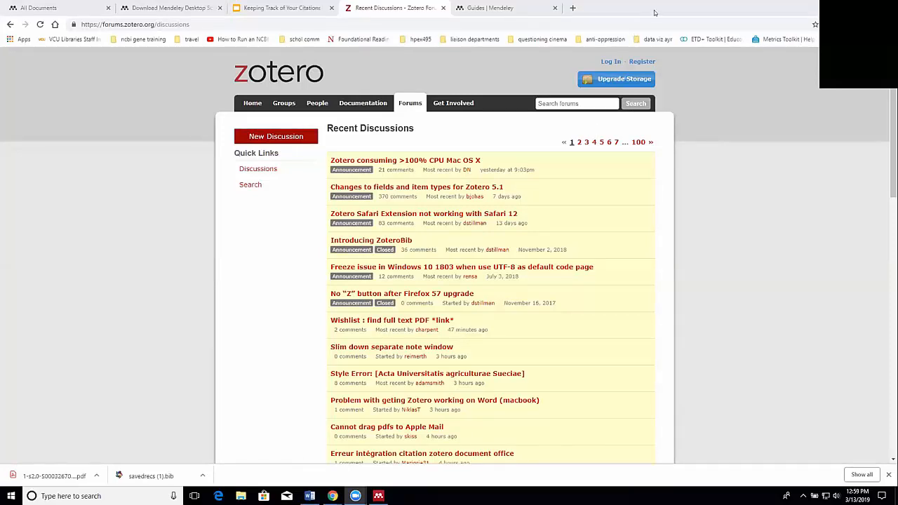
Step: Look through the Mendeley Guides page, including its help guides, video tutorials and support links
key(ctrl+Tab)
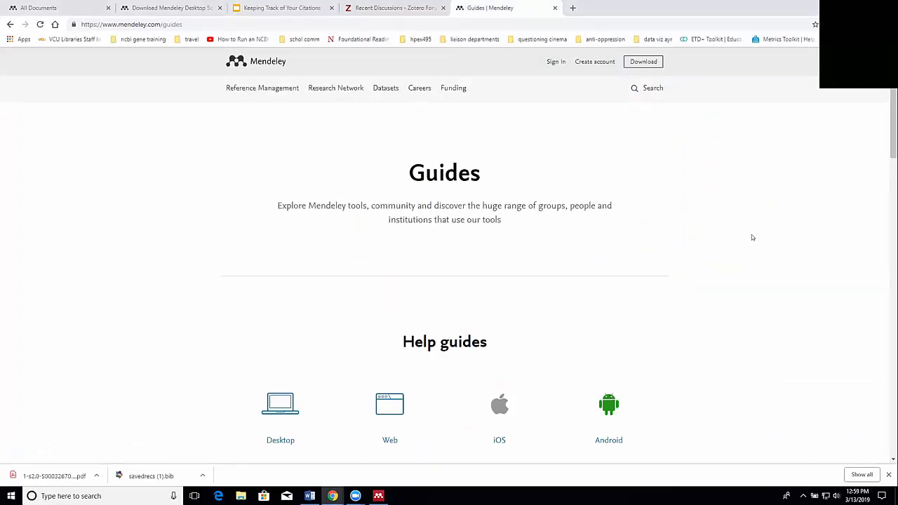
scroll(722, 272, down, 3)
scroll(488, 334, down, 3)
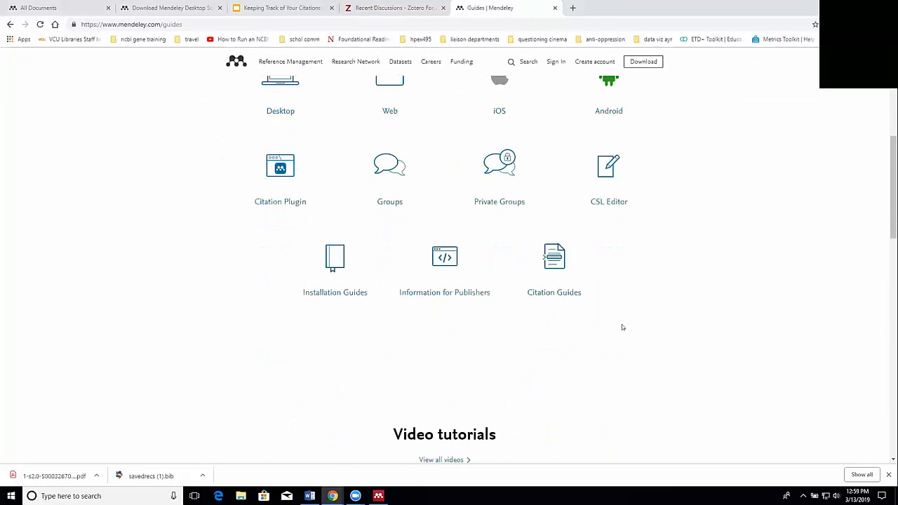
scroll(647, 260, down, 2)
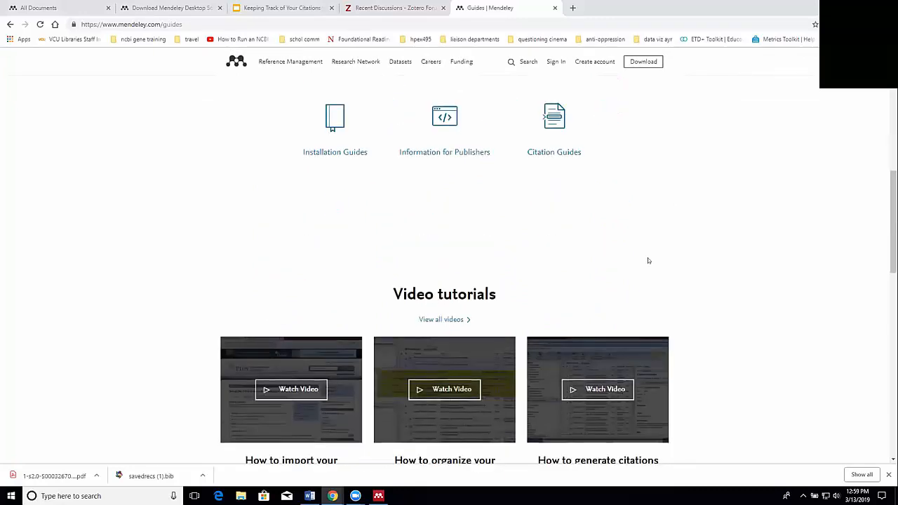
scroll(647, 258, up, 8)
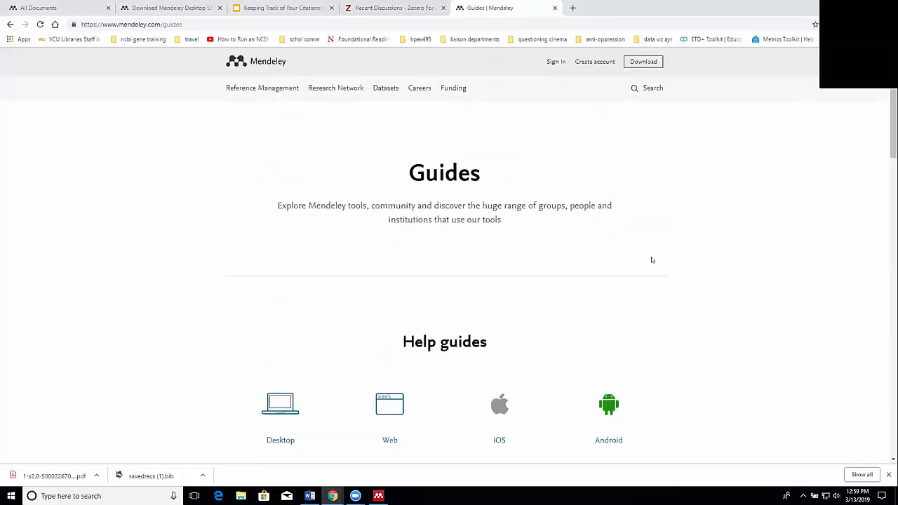
scroll(675, 281, down, 8)
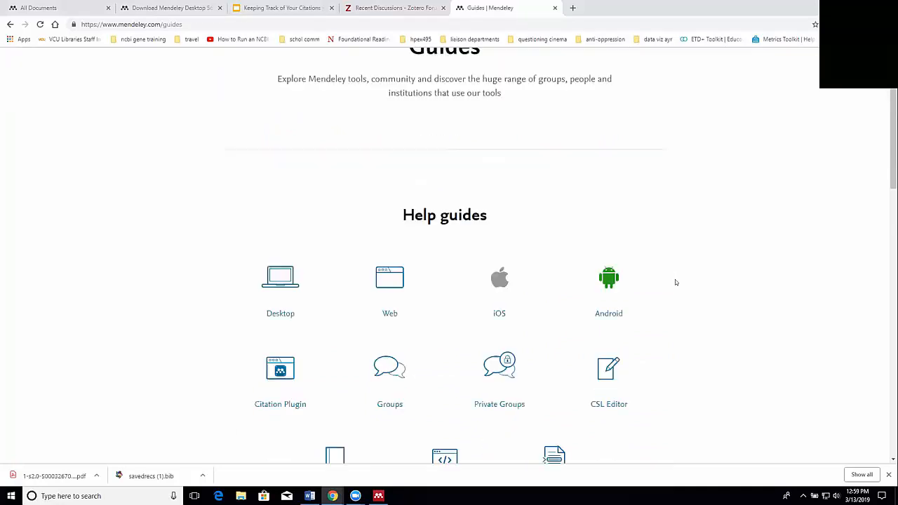
scroll(756, 286, down, 5)
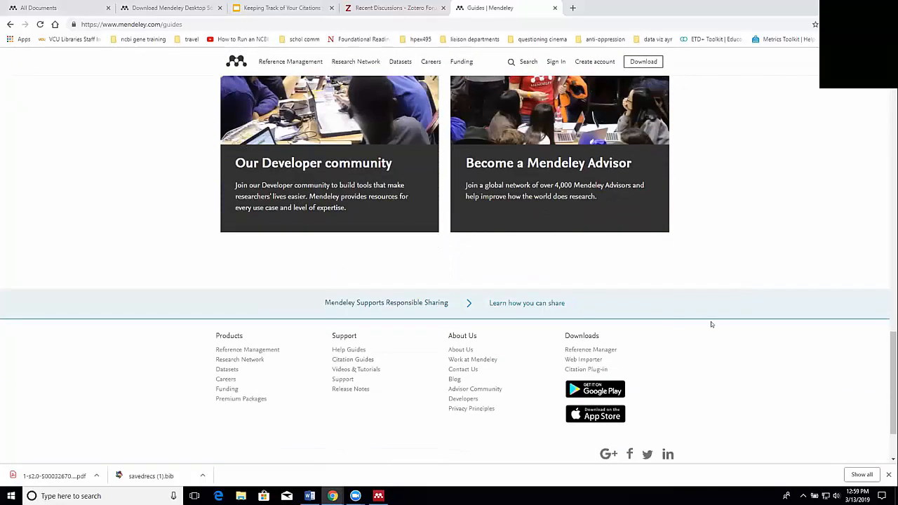
Step: Open the Mendeley Support Center and review its What's new items and Top 10 FAQs
click(335, 378)
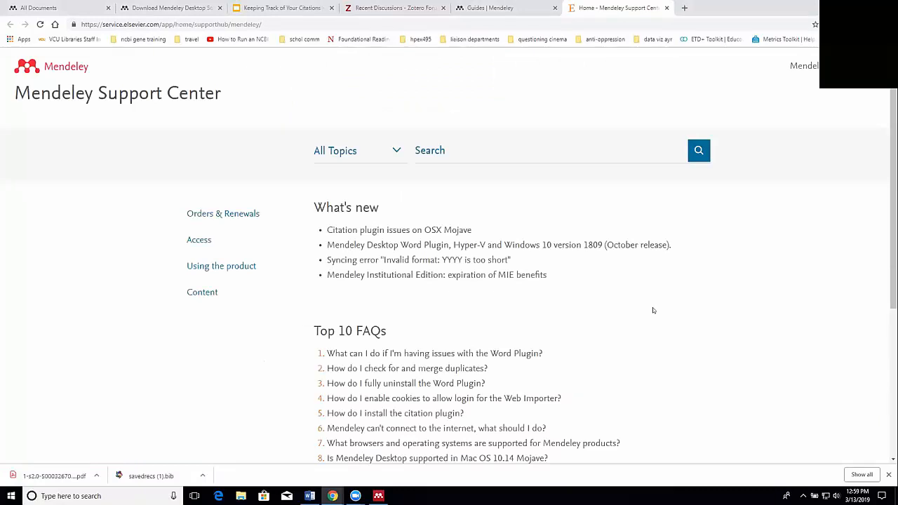
scroll(652, 308, down, 1)
scroll(609, 301, down, 1)
scroll(606, 298, down, 2)
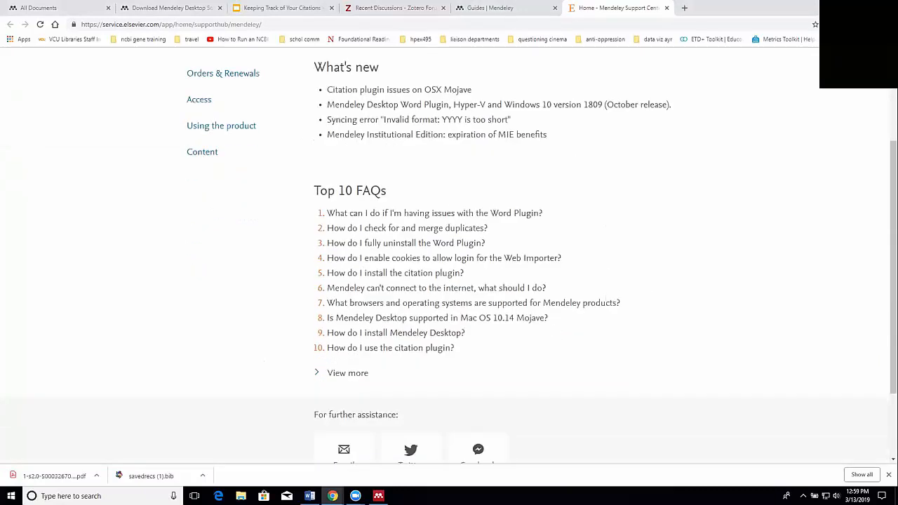
Step: Return to the "Keeping Track of Your Citations" slides and present them from the "Tips and caveats" slide
click(282, 8)
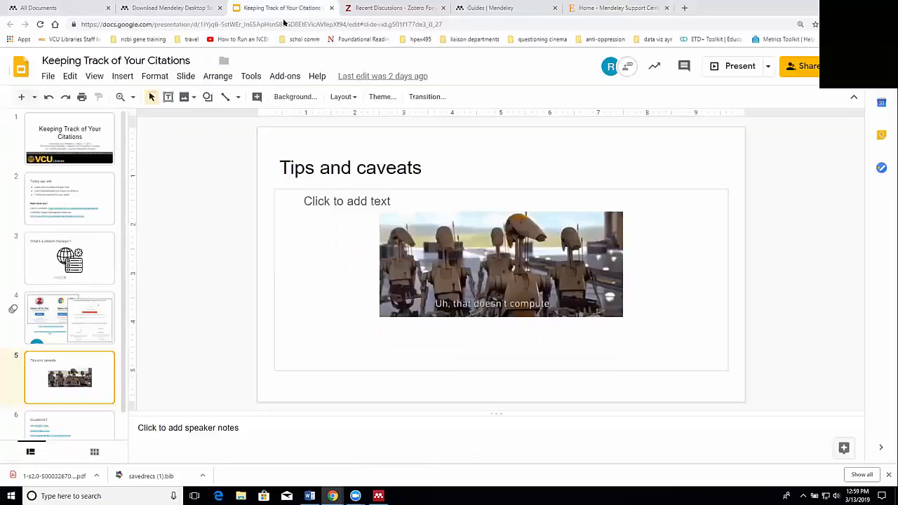
click(713, 65)
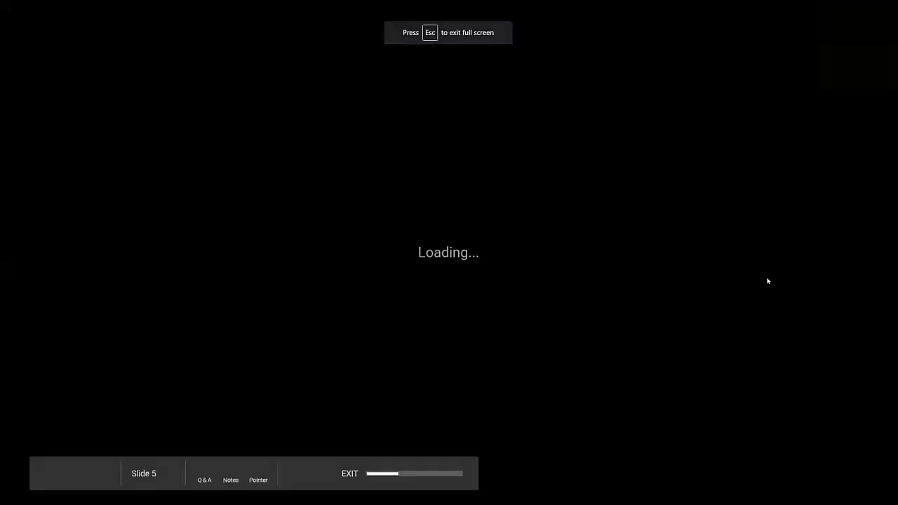